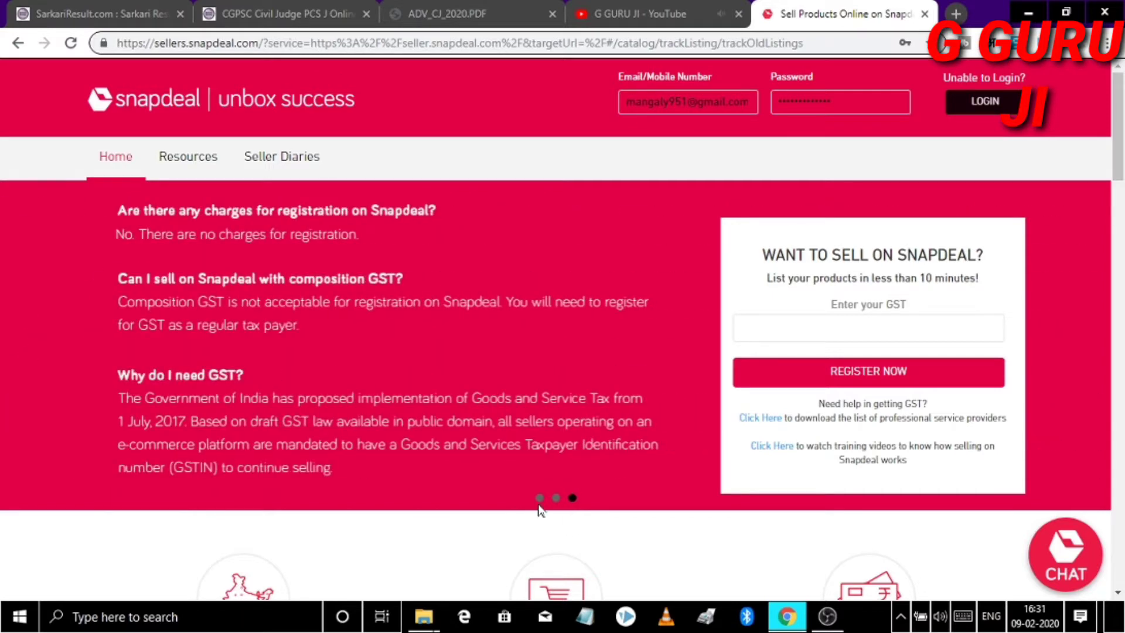
Switch to the G GURU JI YouTube channel and pause the unboxing video playing on its home page
left_click(556, 498)
left_click(555, 497)
left_click(664, 17)
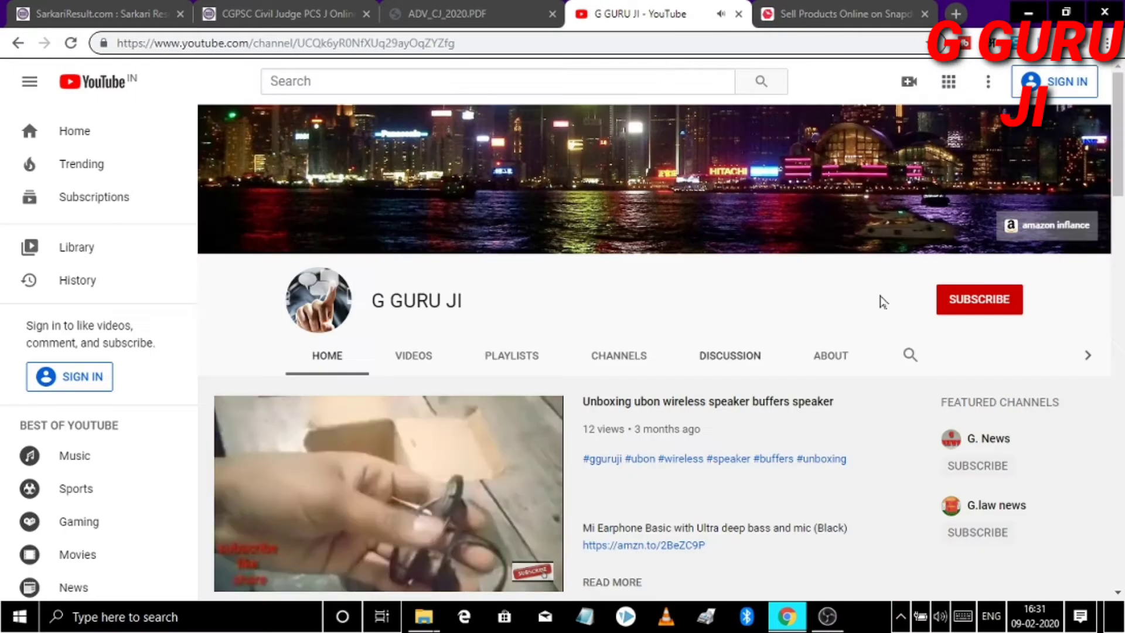
scroll(402, 535, "down", 2)
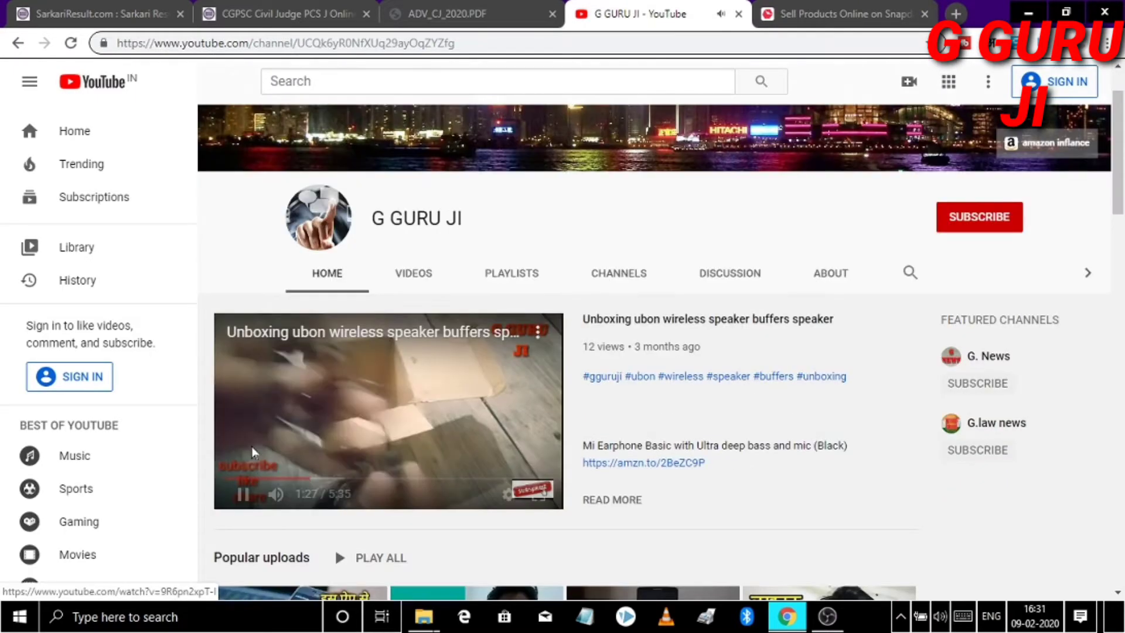
left_click(242, 494)
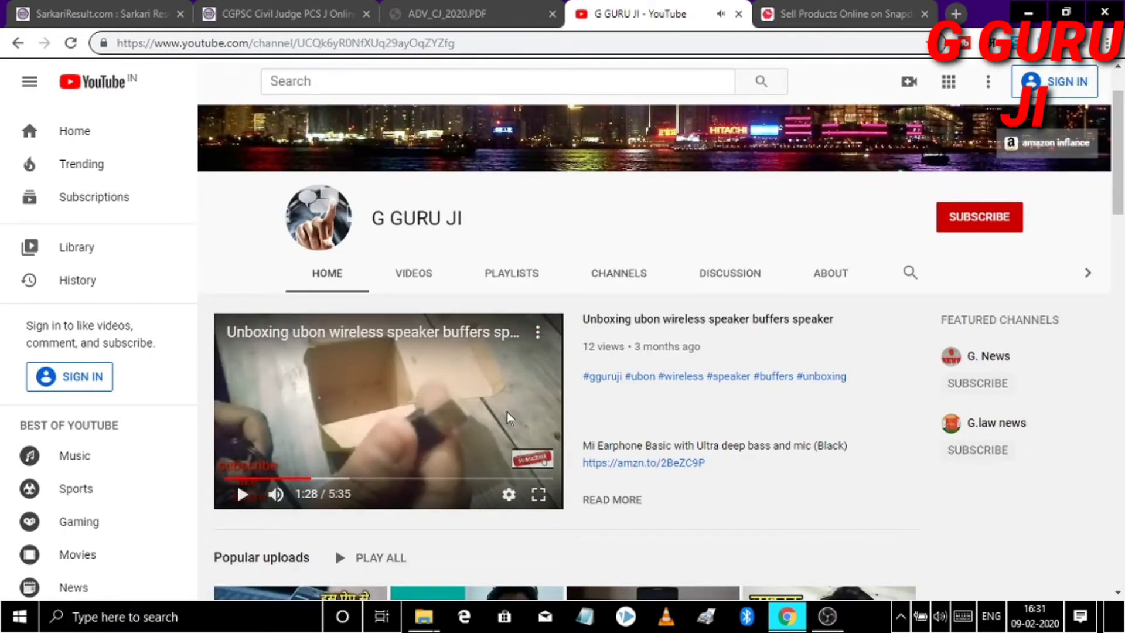
scroll(818, 300, "up", 2)
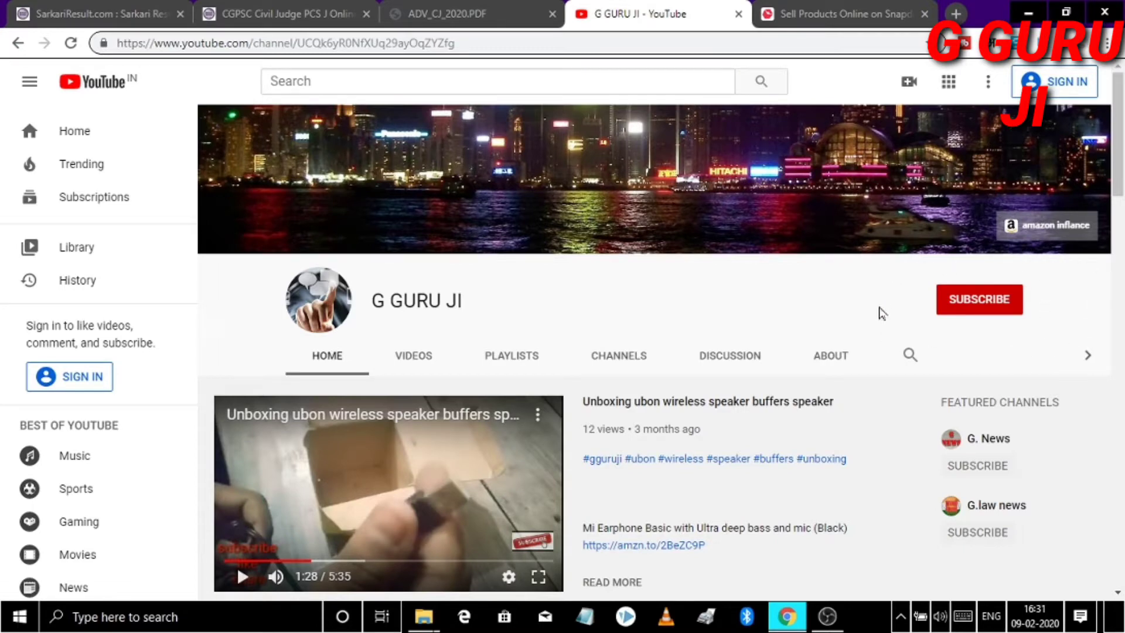
Return to the Snapdeal seller site and log in with the credentials already filled in
left_click(808, 19)
left_click(687, 13)
left_click(849, 18)
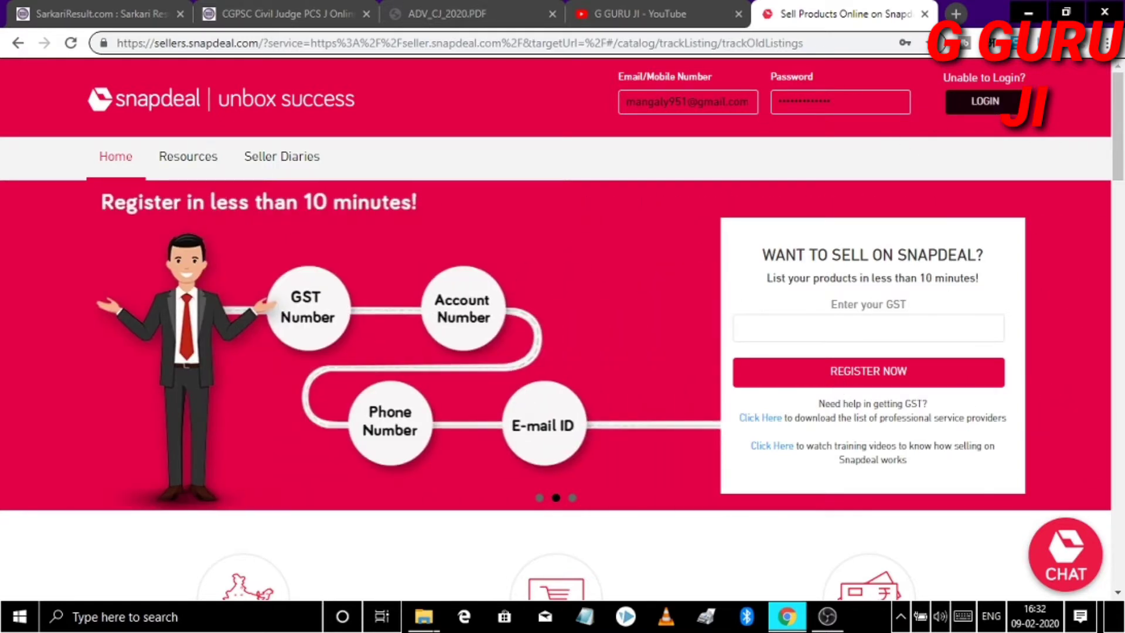
left_click(985, 104)
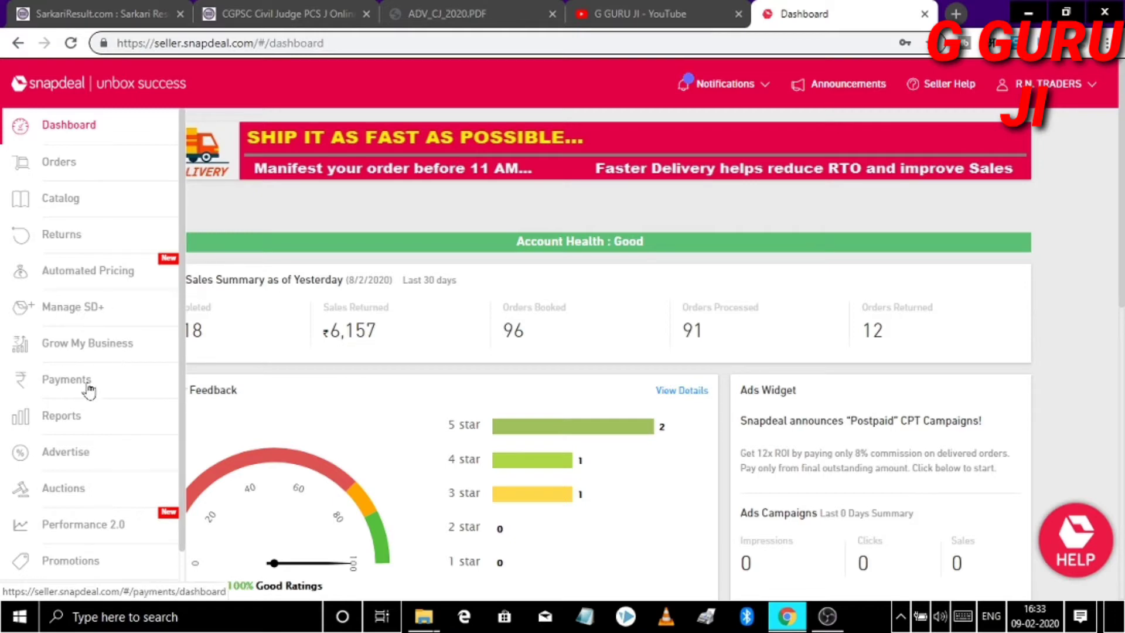
Look over the seller dashboard and its sections, and open the Catalog
scroll(176, 434, "down", 1)
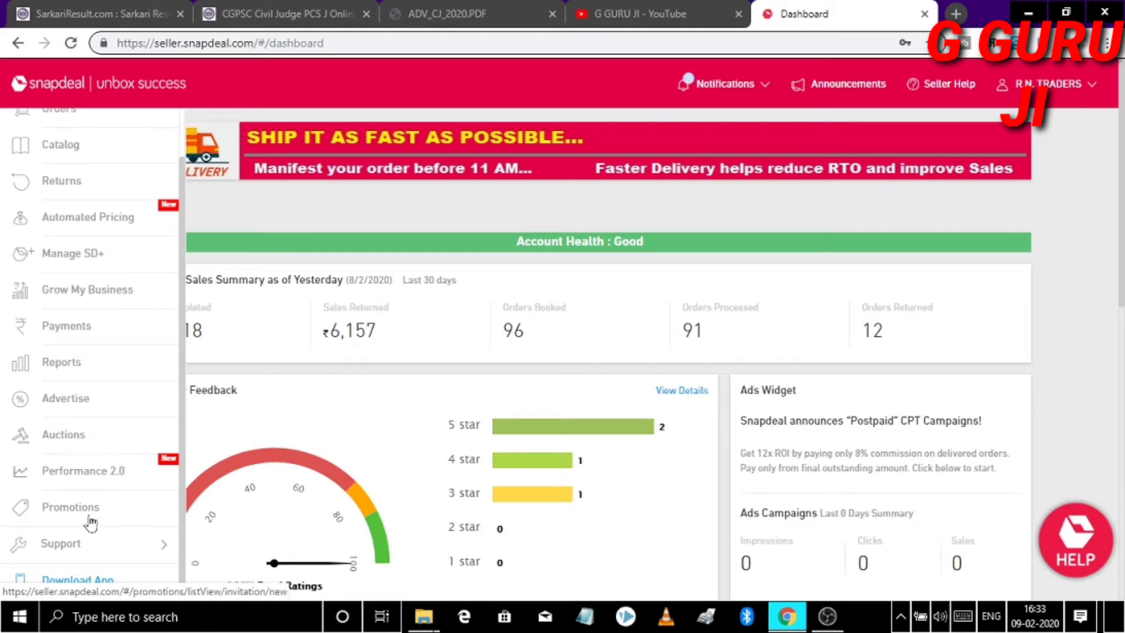
scroll(114, 521, "down", 3)
scroll(130, 218, "up", 3)
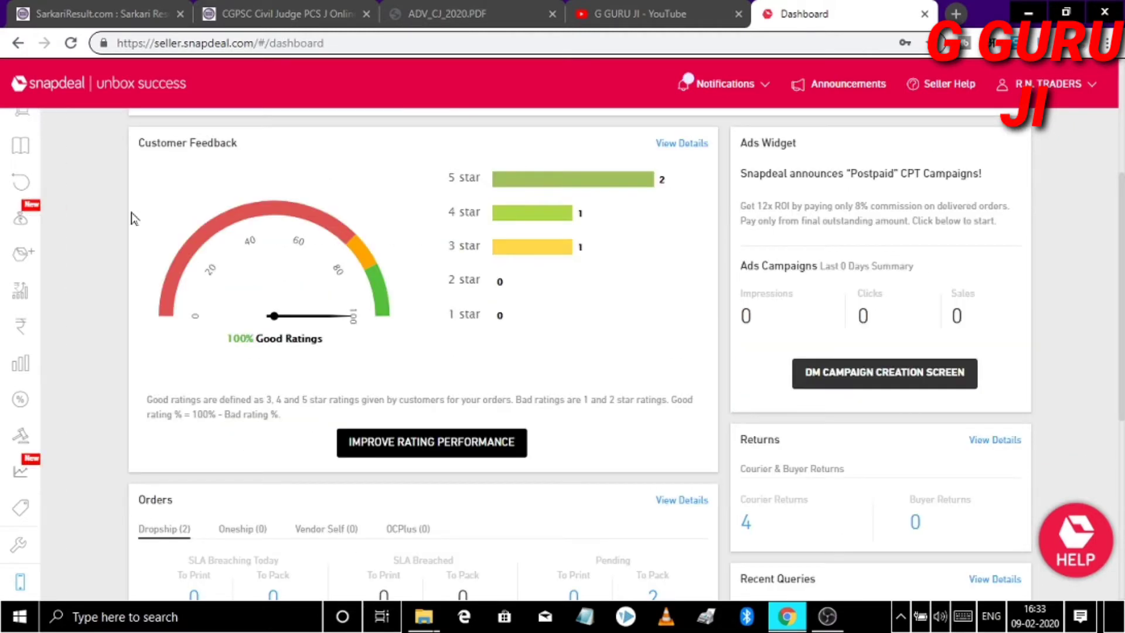
mouse_move(41, 193)
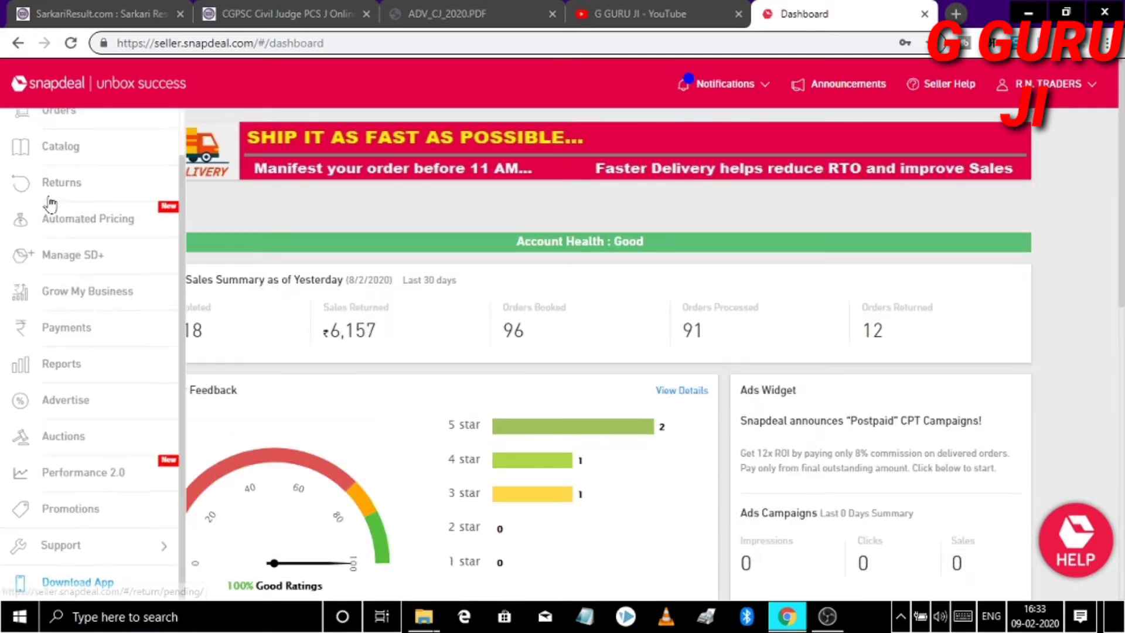
scroll(62, 155, "up", 1)
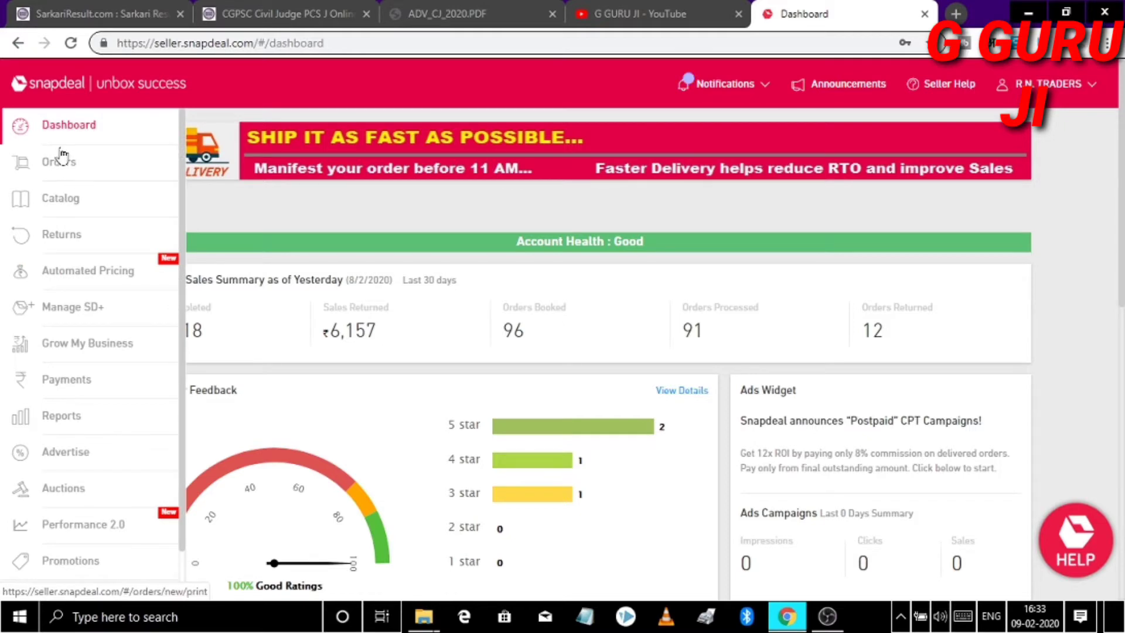
left_click(56, 202)
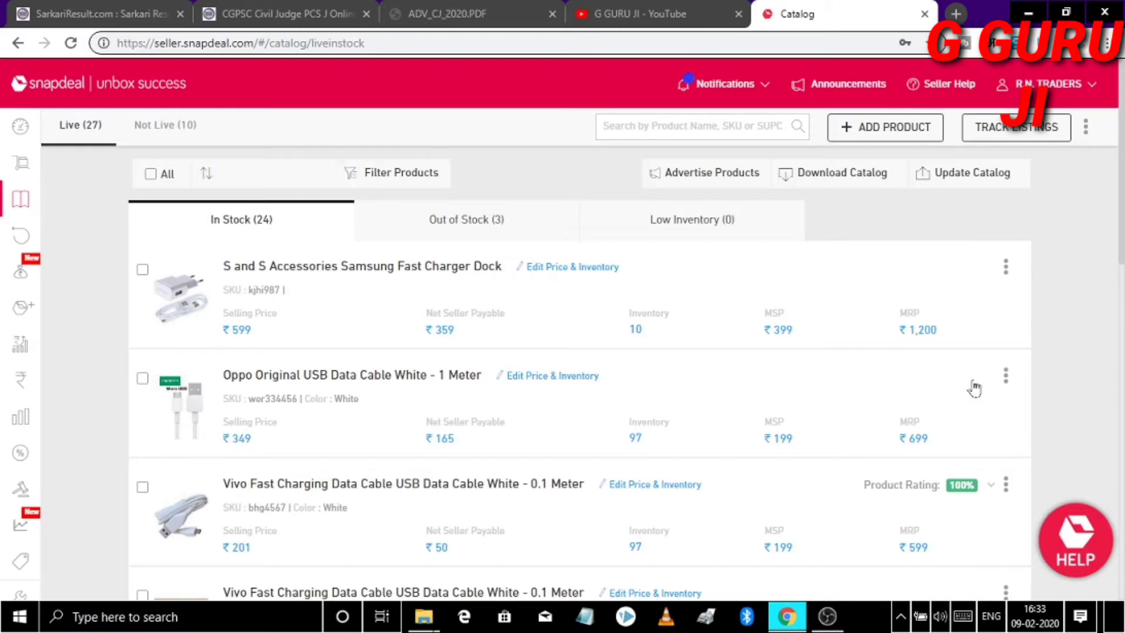
Look through the live in-stock products and start adding a new product to the catalog
scroll(212, 372, "down", 15)
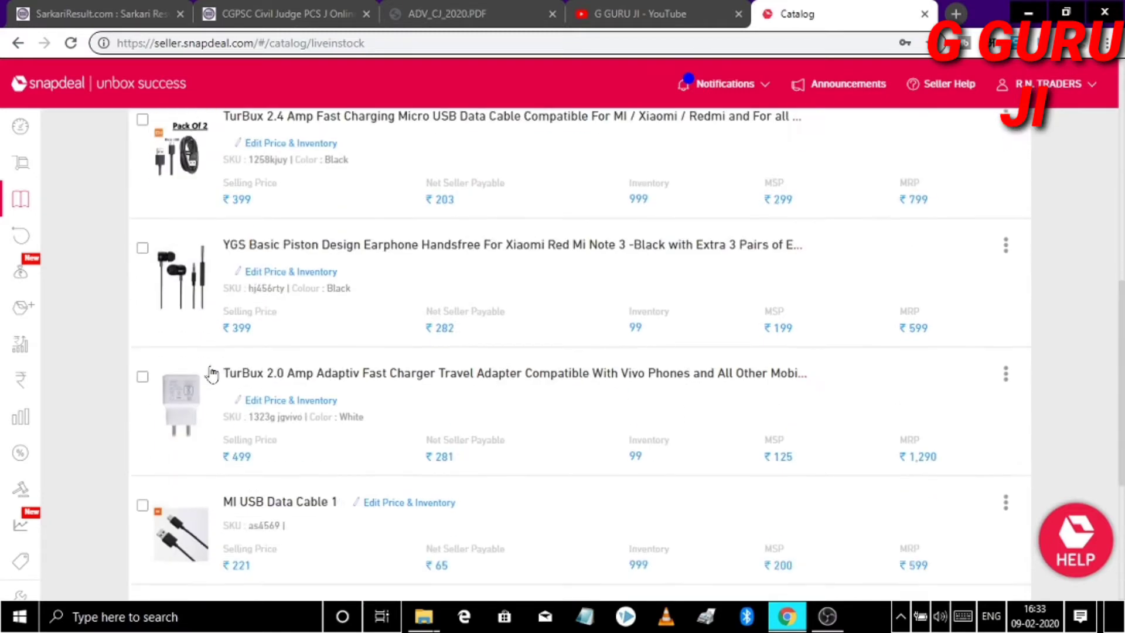
scroll(212, 372, "up", 15)
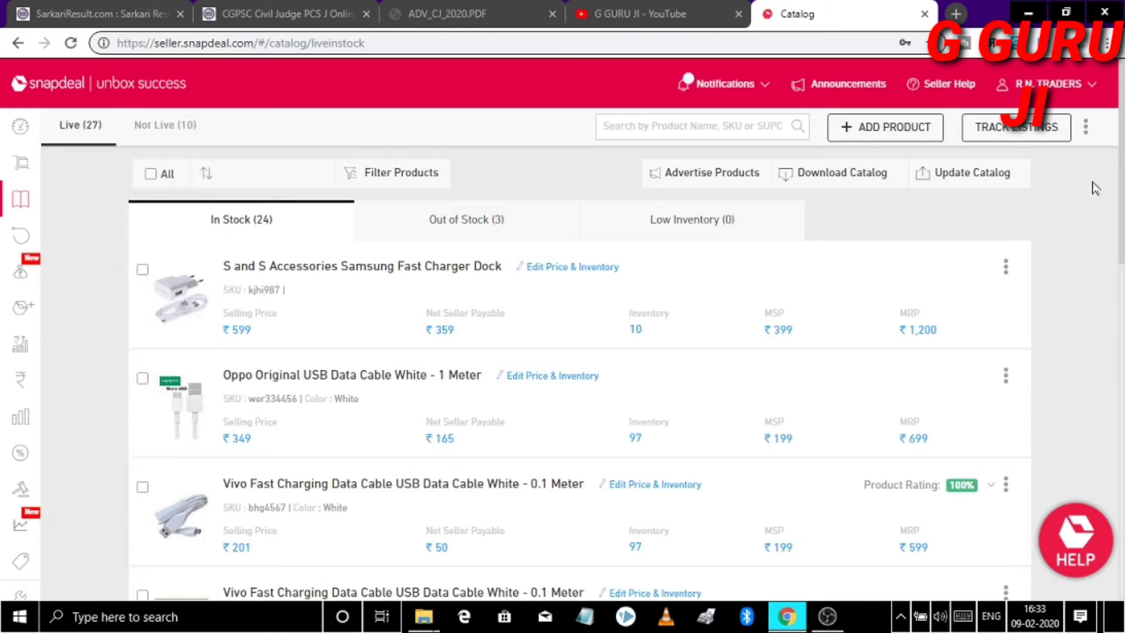
left_click(875, 129)
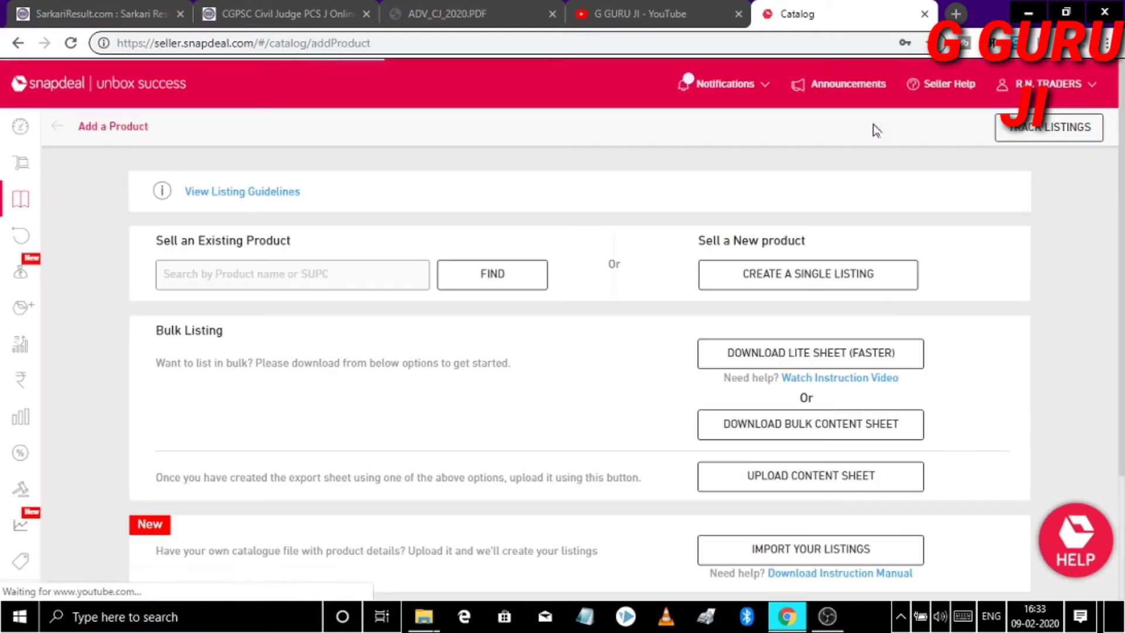
Examine the options for adding a product: existing product, single new listing, bulk sheets, listing import and brand authorization
scroll(460, 398, "down", 3)
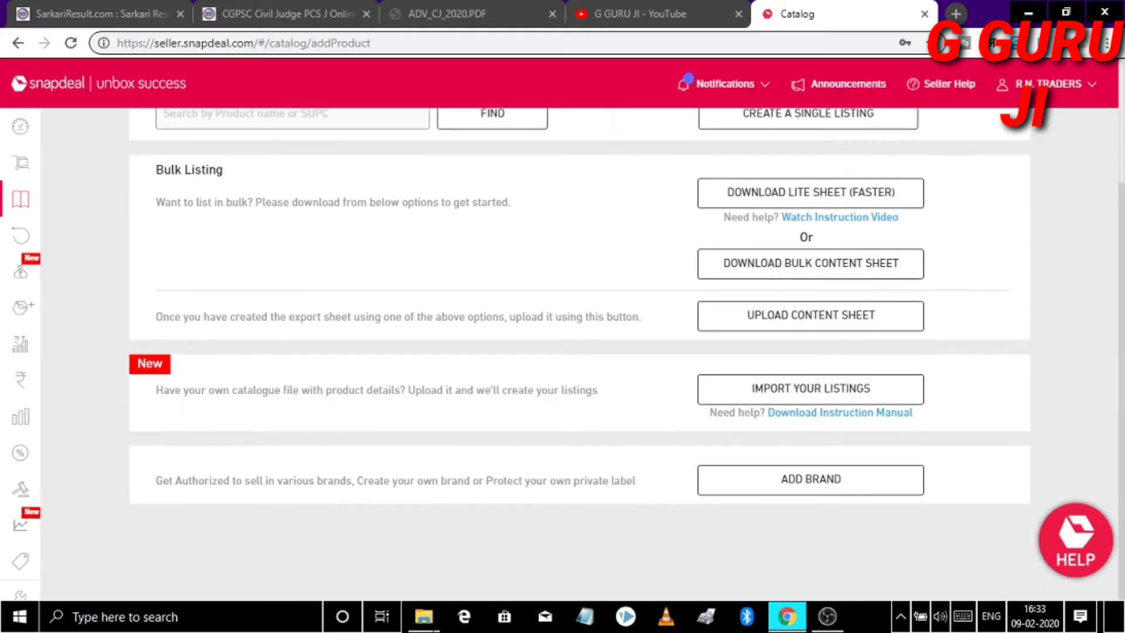
scroll(520, 301, "up", 3)
scroll(208, 394, "down", 3)
left_click(825, 485)
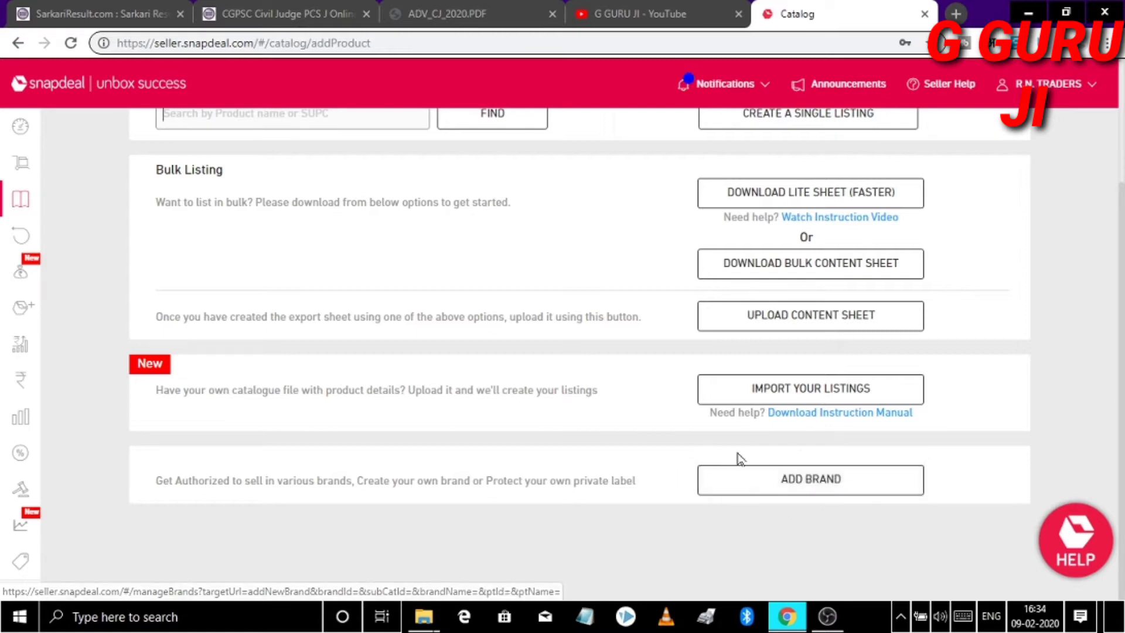
scroll(833, 399, "up", 2)
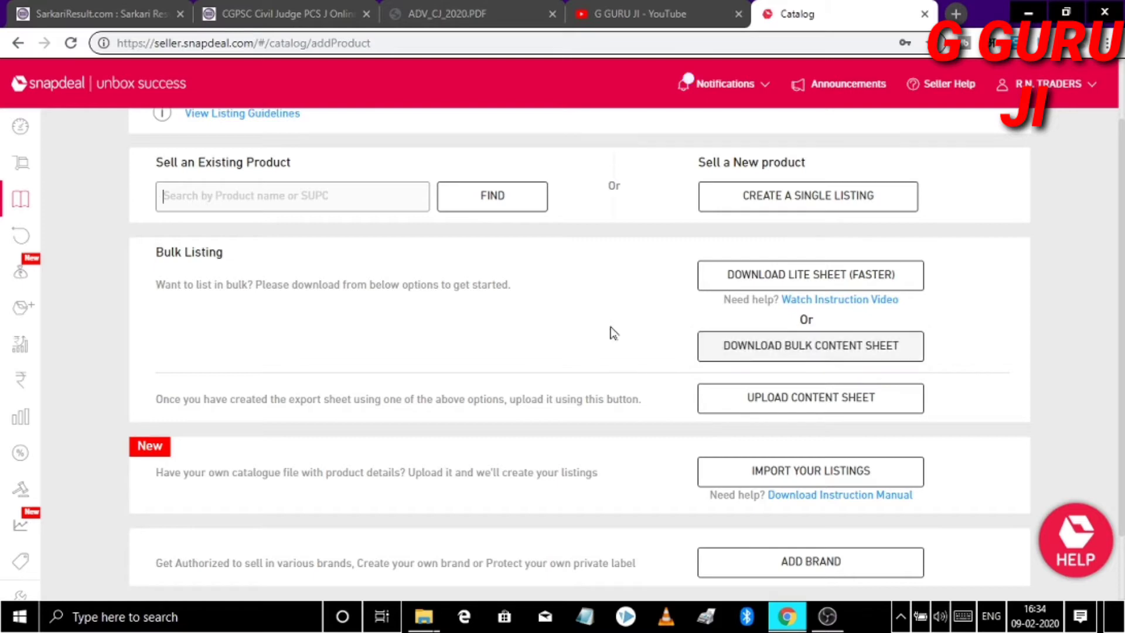
scroll(830, 352, "up", 2)
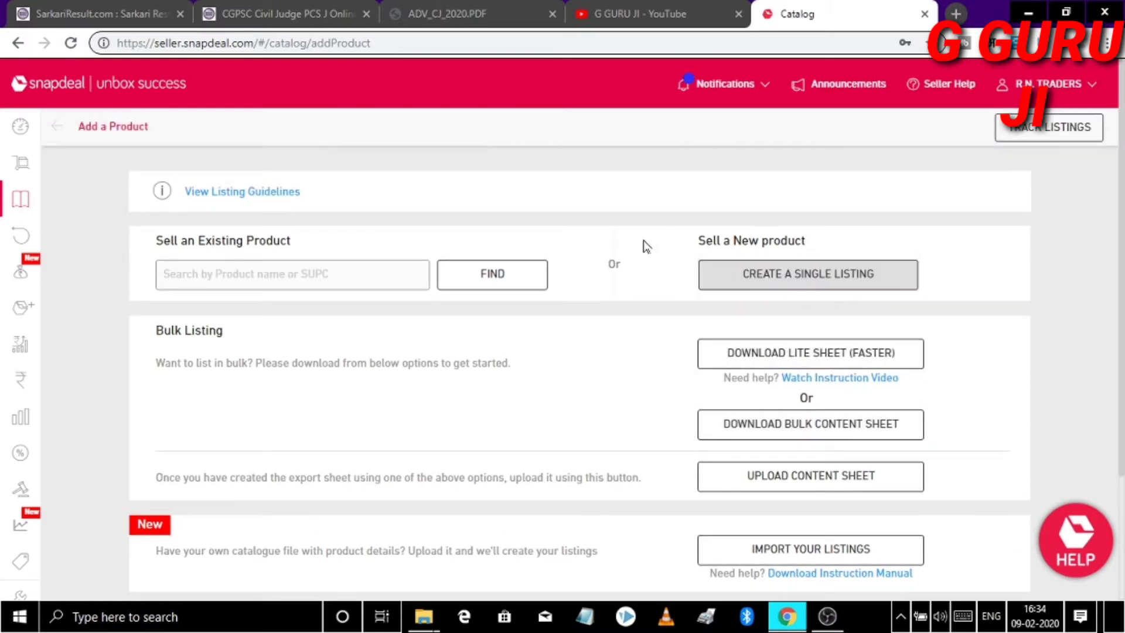
left_click_drag(819, 247, 695, 244)
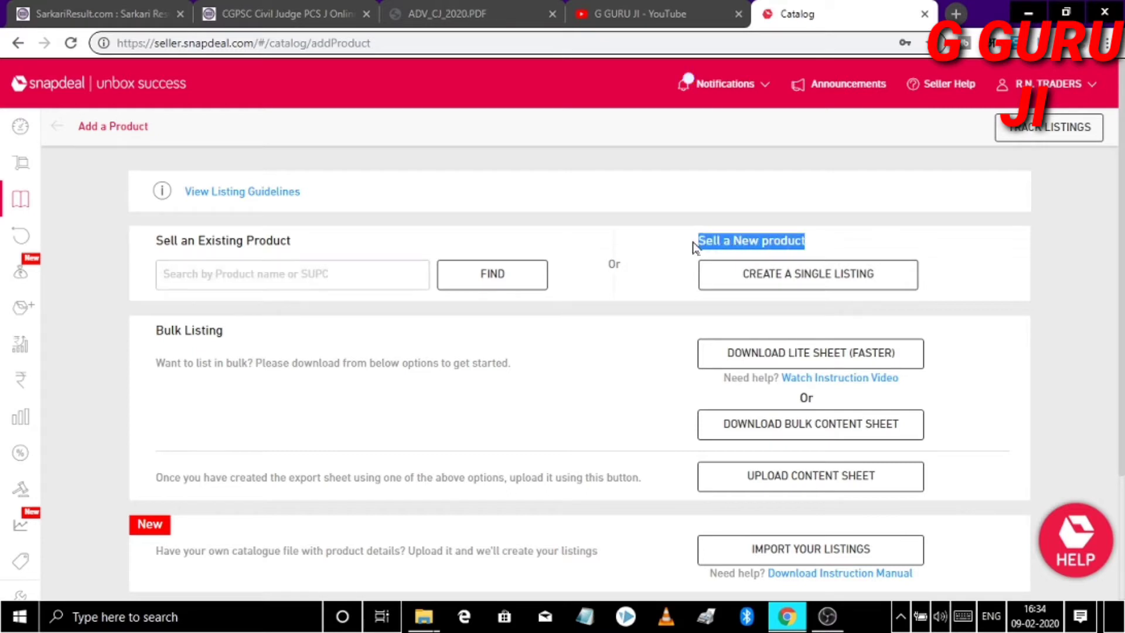
left_click_drag(821, 244, 693, 243)
left_click(693, 244)
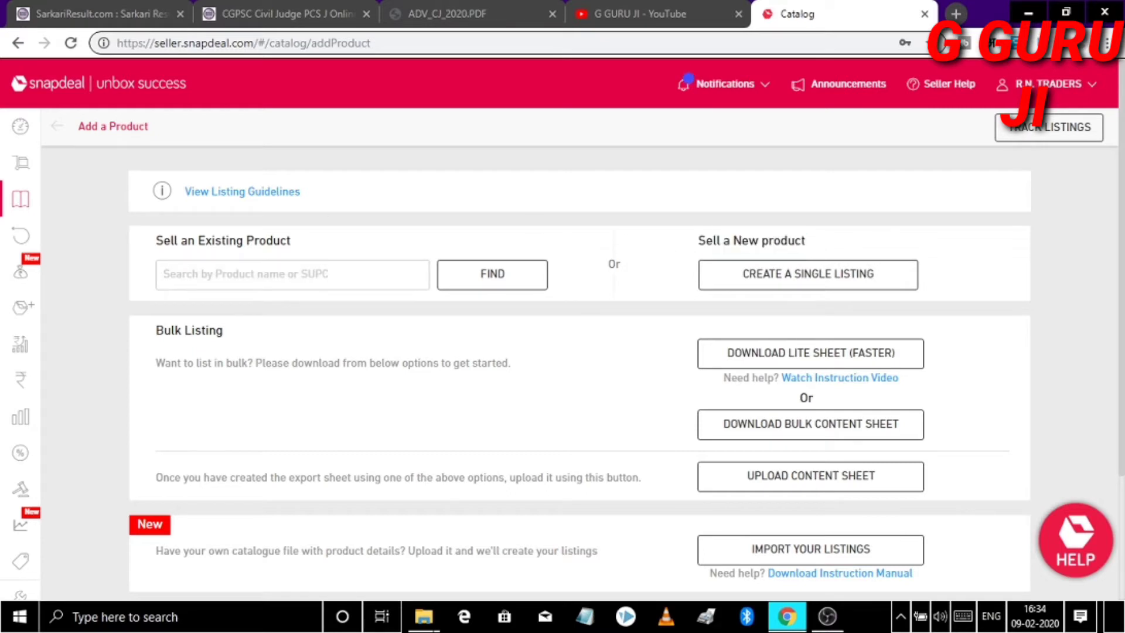
View the Listing Guidelines document in a separate tab and close it again
right_click(247, 202)
left_click(308, 212)
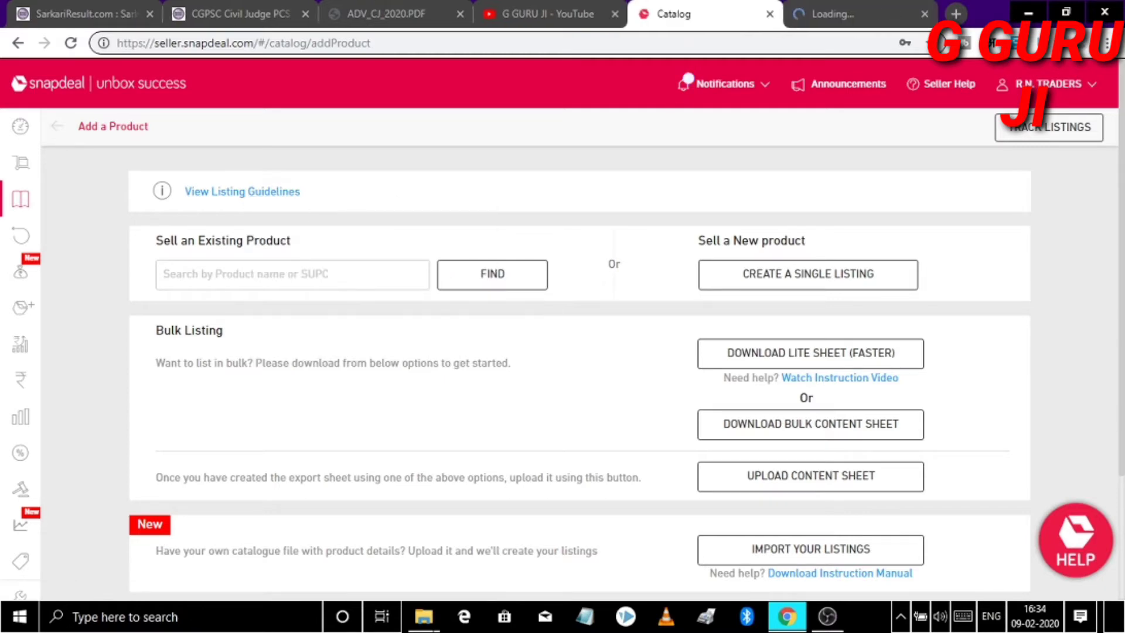
left_click(846, 18)
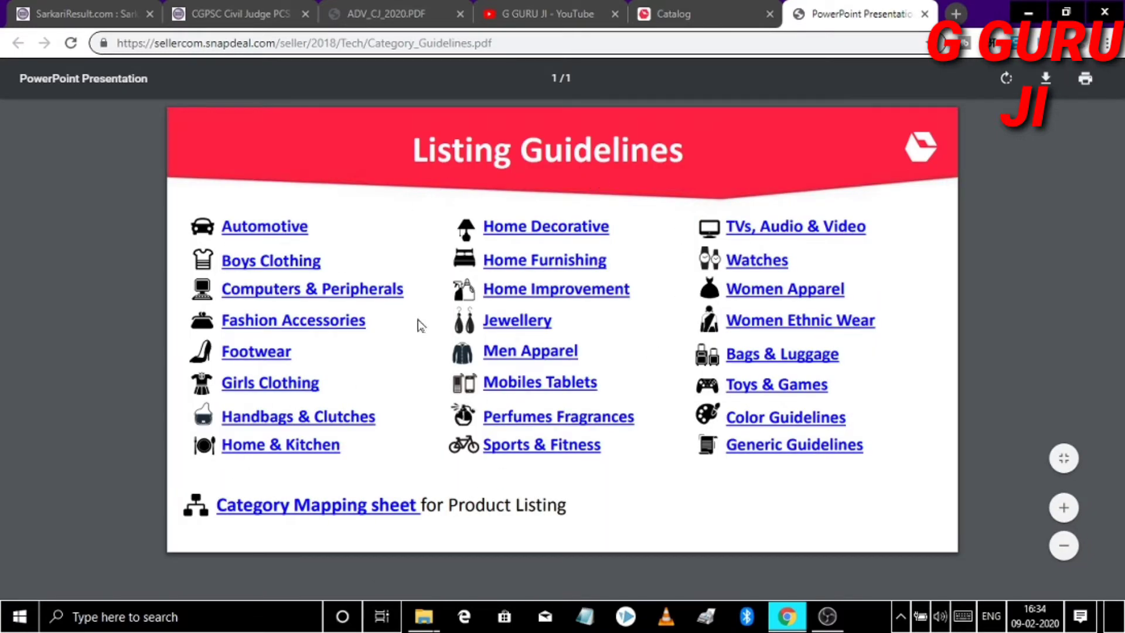
left_click(925, 14)
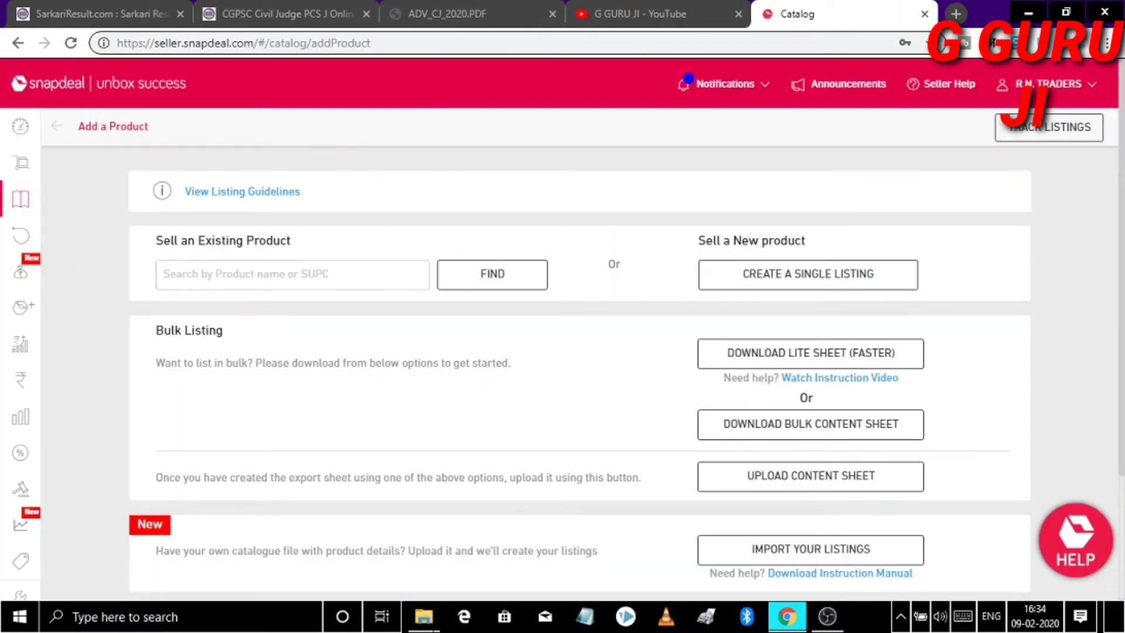
Search the existing Snapdeal products for "boat earphone"
left_click(164, 274)
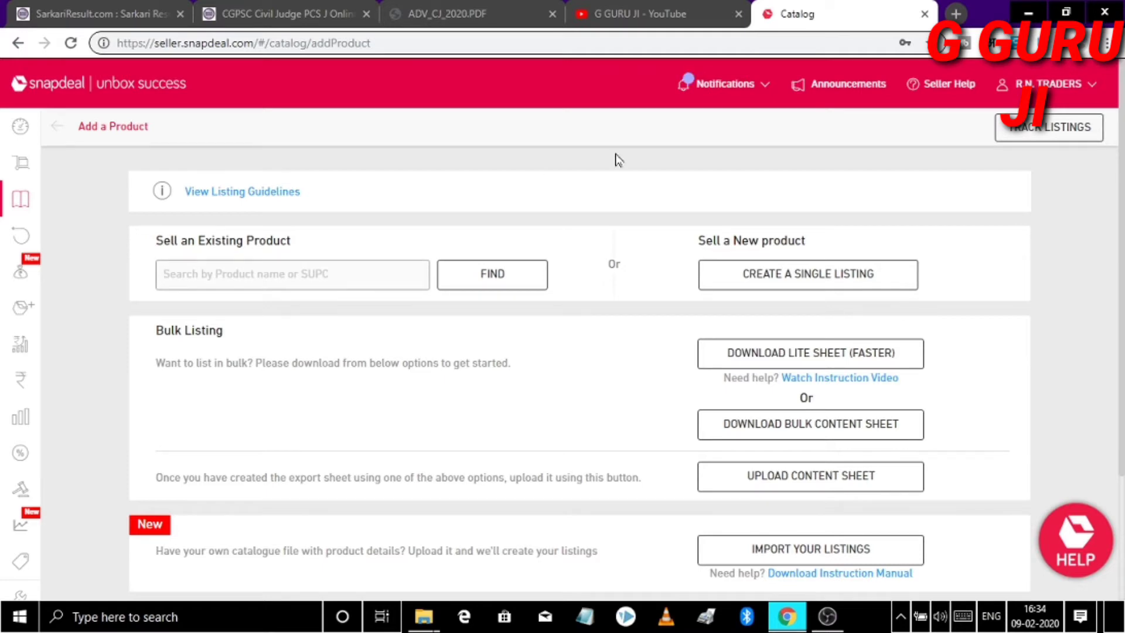
type("v")
key("BackSpace")
type("boat earphone")
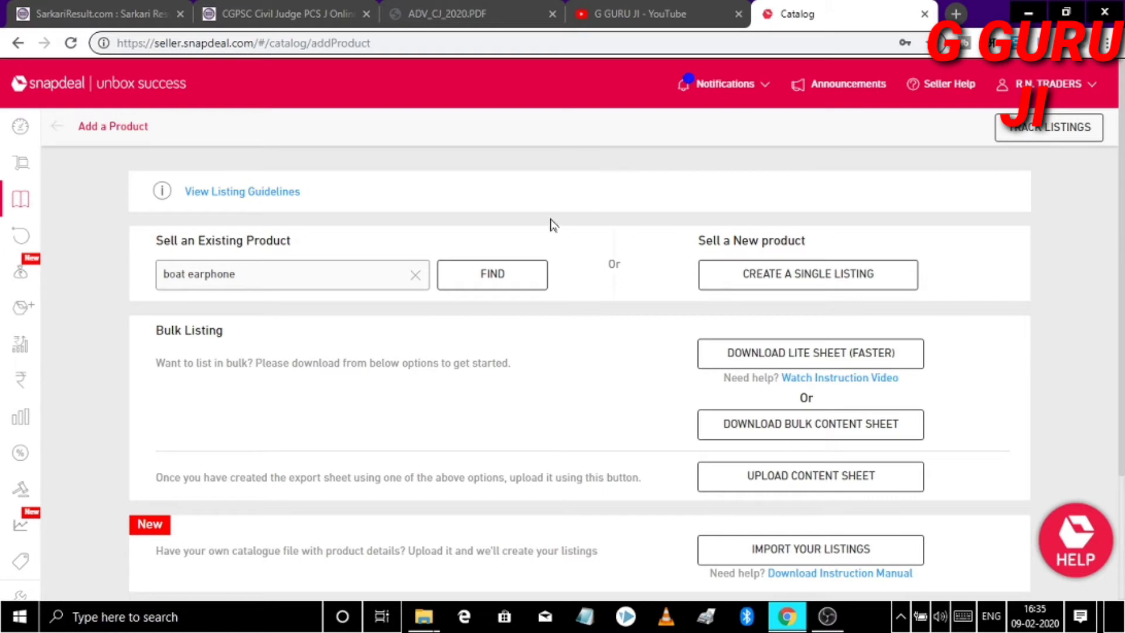
left_click(501, 281)
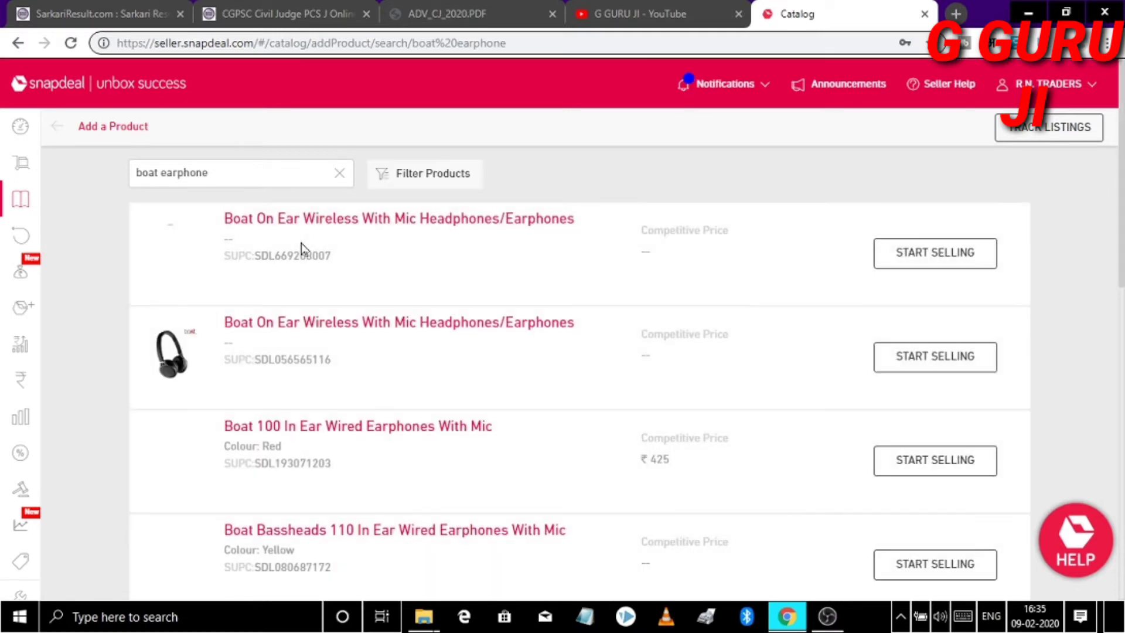
Try to start selling the blue Boat Bassheads 180, the Boat bass head 172 and the red Bassheads 180 earphones
scroll(300, 293, "down", 2)
scroll(297, 316, "down", 10)
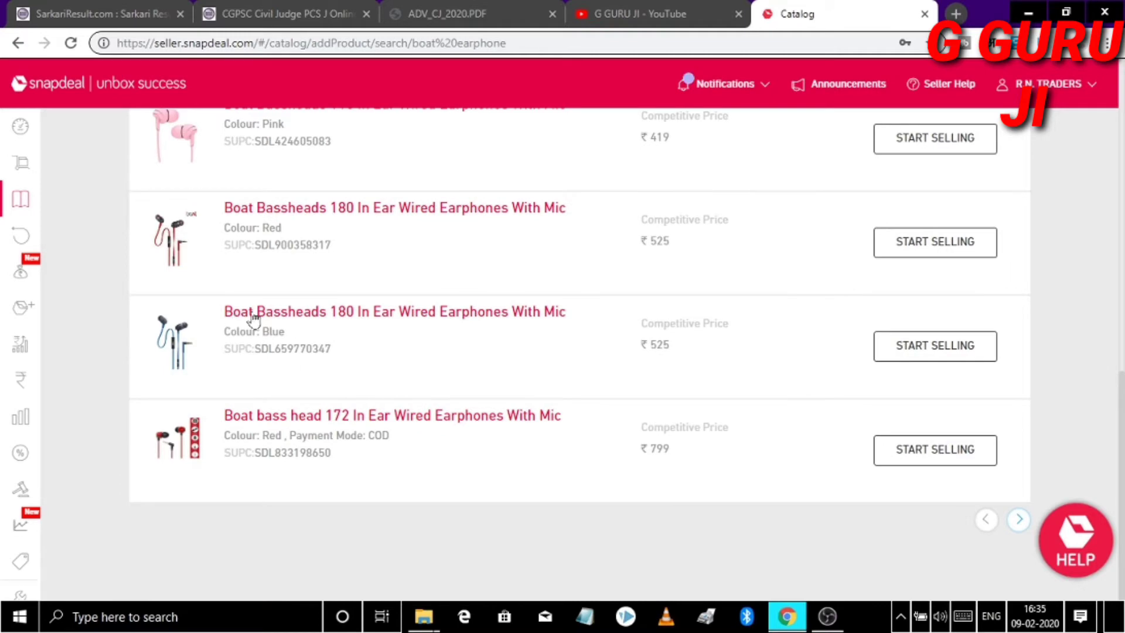
scroll(309, 429, "up", 5)
scroll(382, 557, "up", 6)
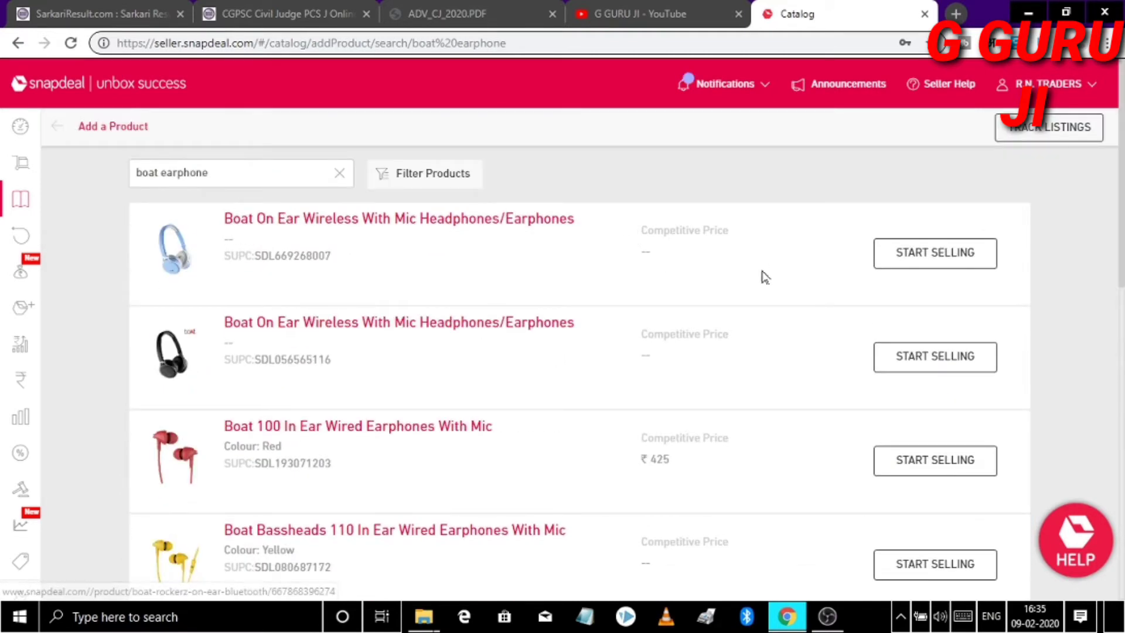
scroll(382, 311, "down", 10)
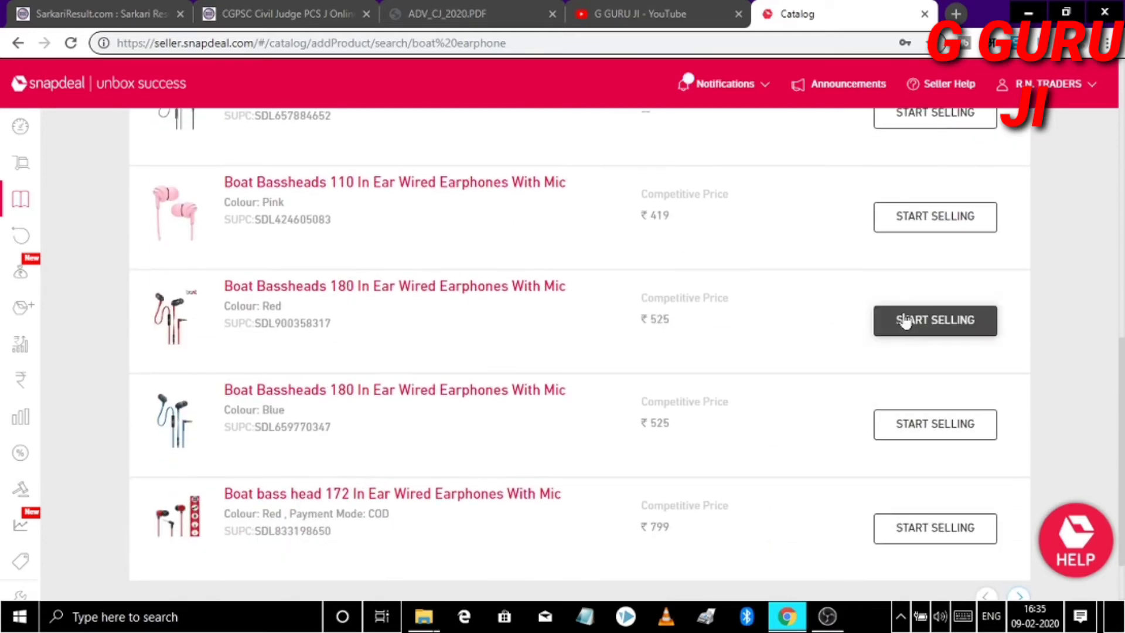
scroll(251, 311, "down", 2)
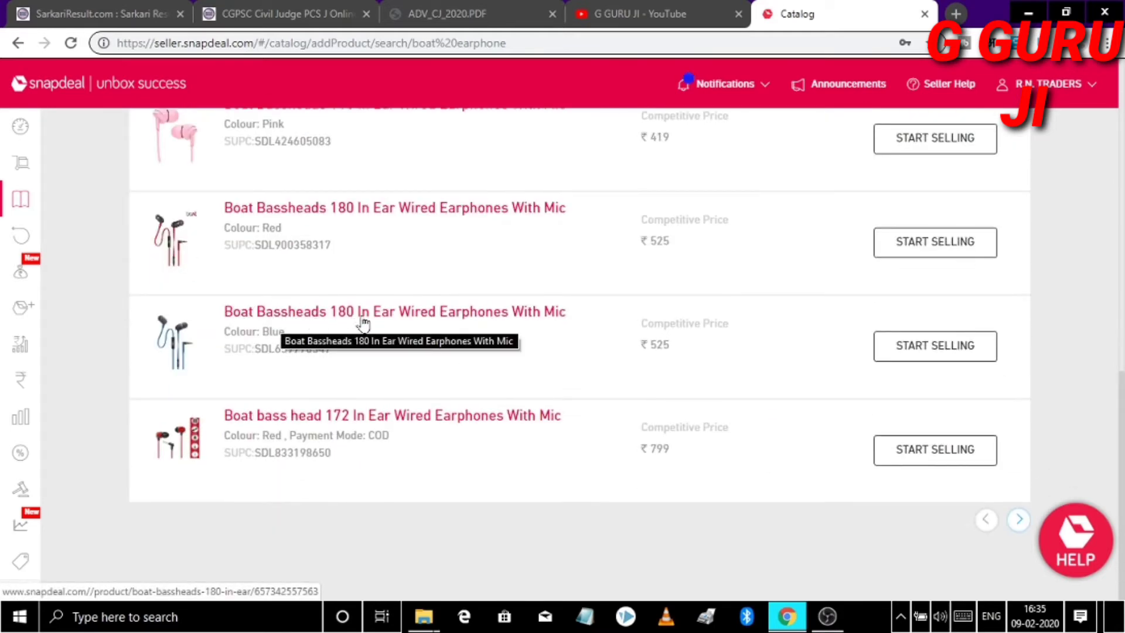
left_click(959, 356)
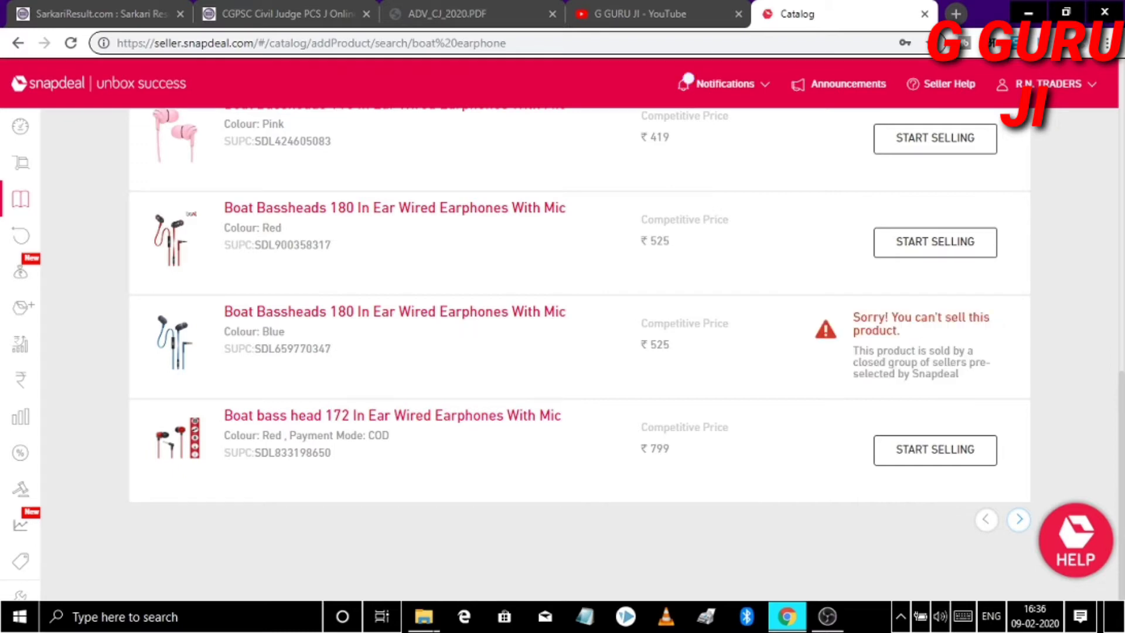
left_click(954, 451)
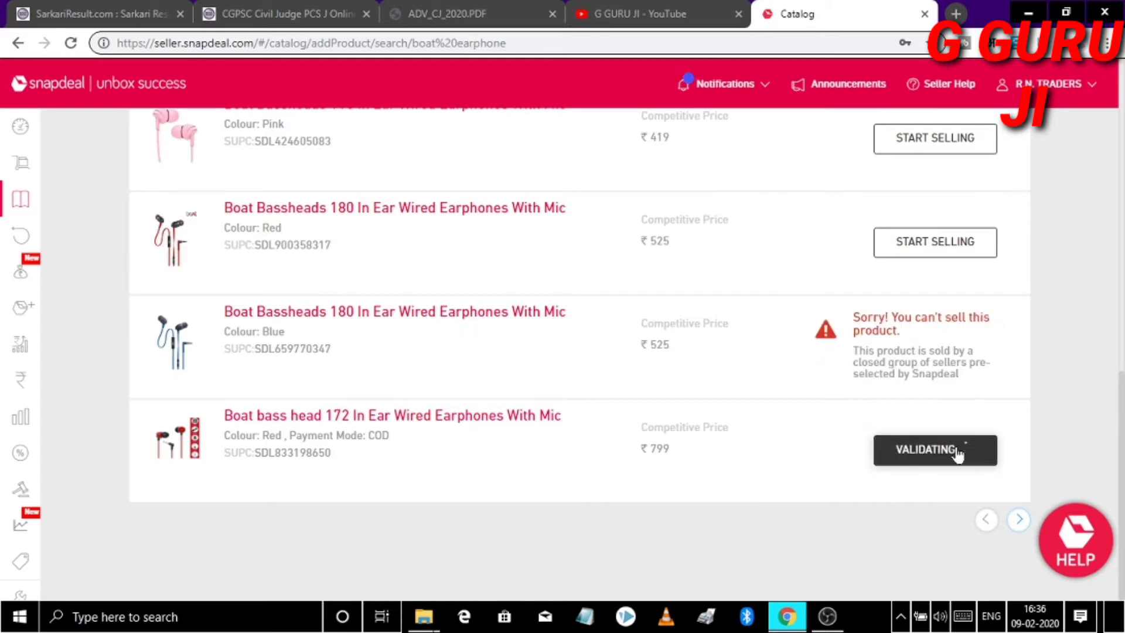
scroll(803, 379, "up", 3)
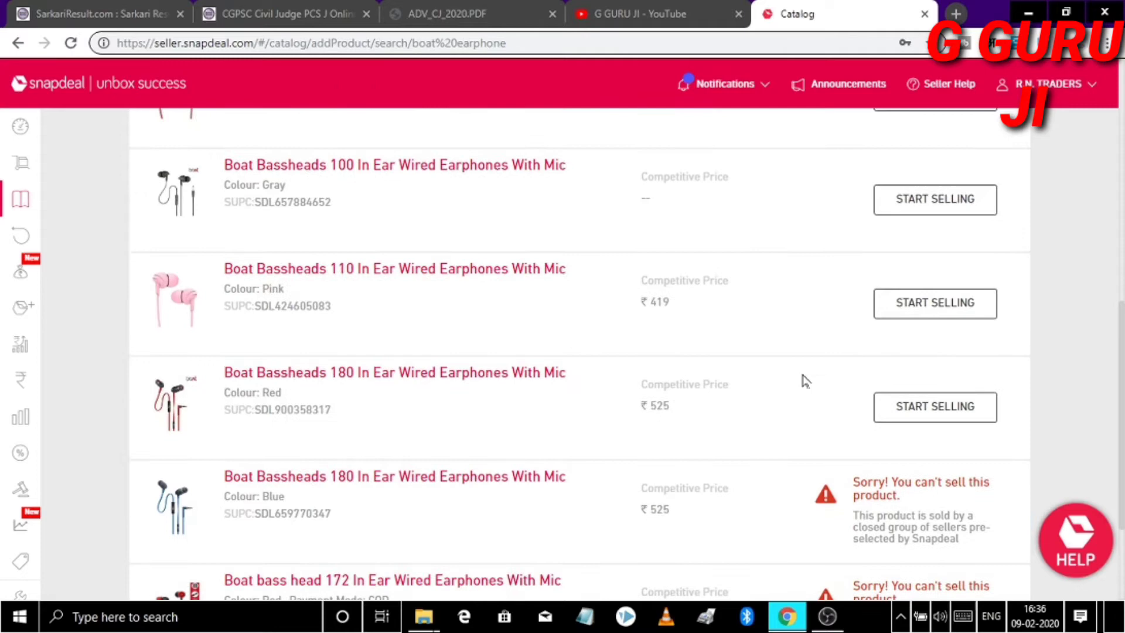
left_click(927, 420)
Go to the next page of the boat earphone search results
scroll(816, 385, "up", 8)
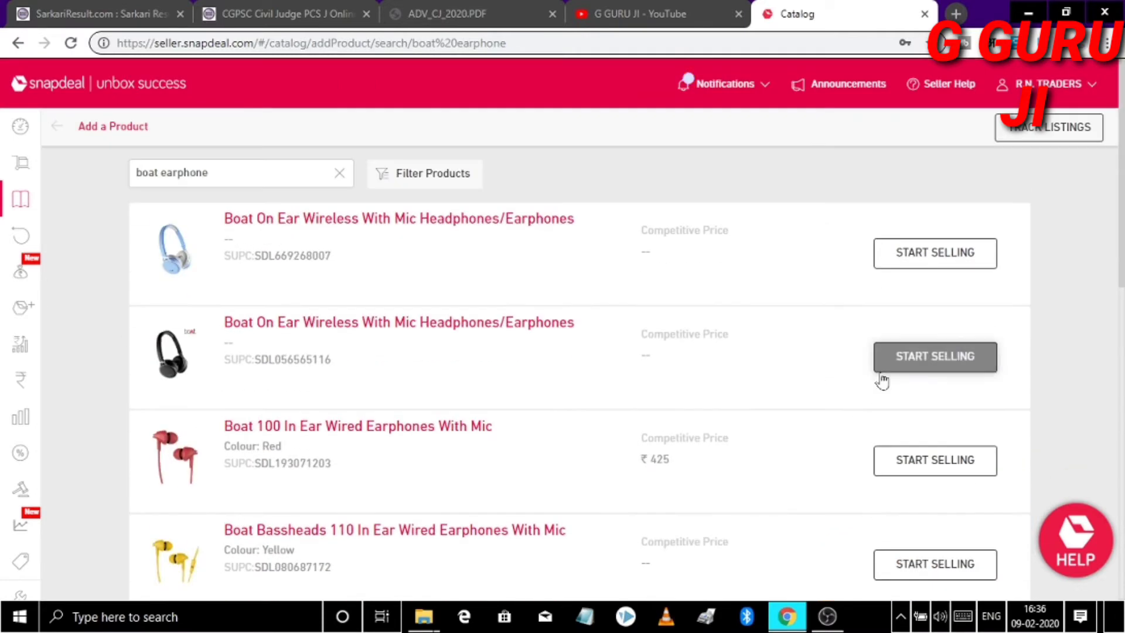
scroll(873, 398, "down", 8)
left_click(1020, 521)
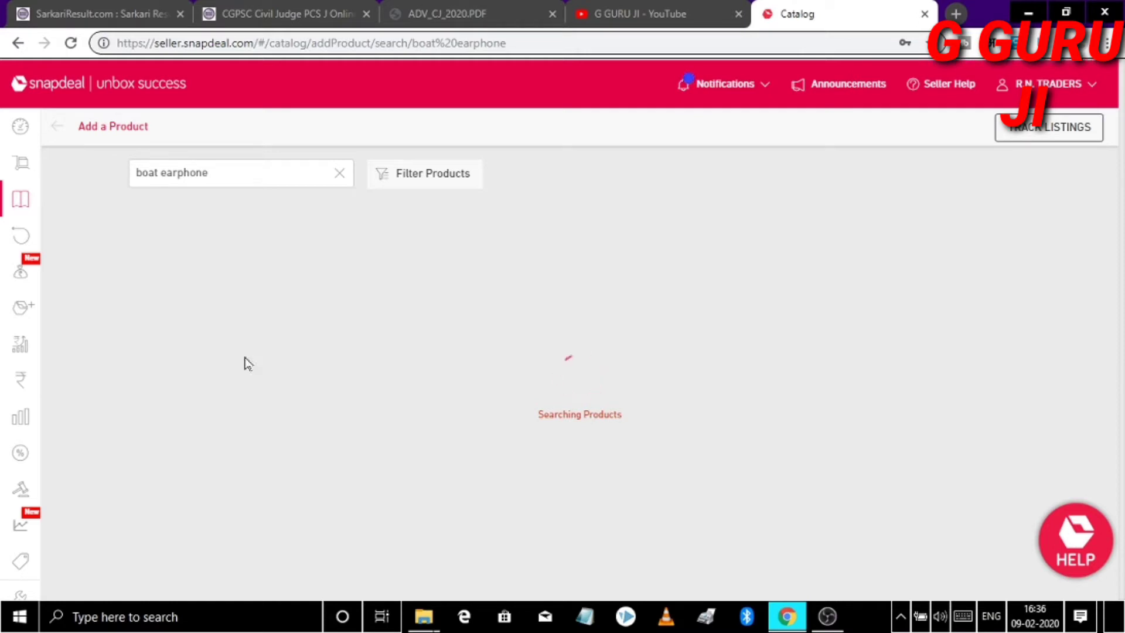
View the latest seller notifications and close the list
left_click(714, 85)
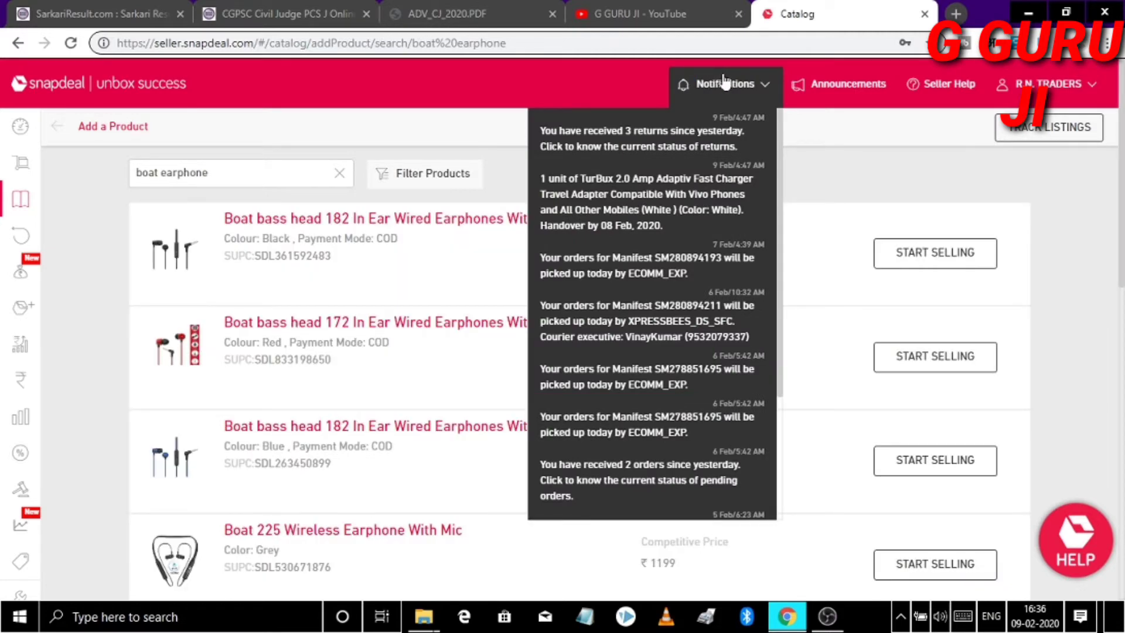
left_click(765, 88)
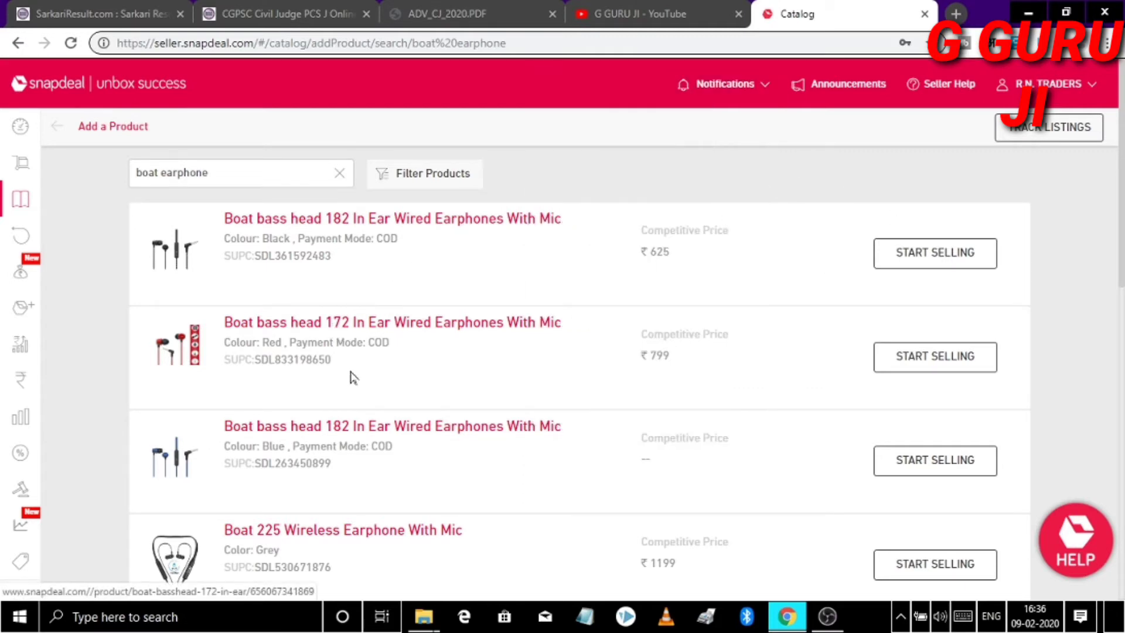
Try to start selling the black boAt Bassheads 180 and the red Boat bass head 172 earphones
scroll(351, 377, "down", 2)
scroll(326, 346, "down", 1)
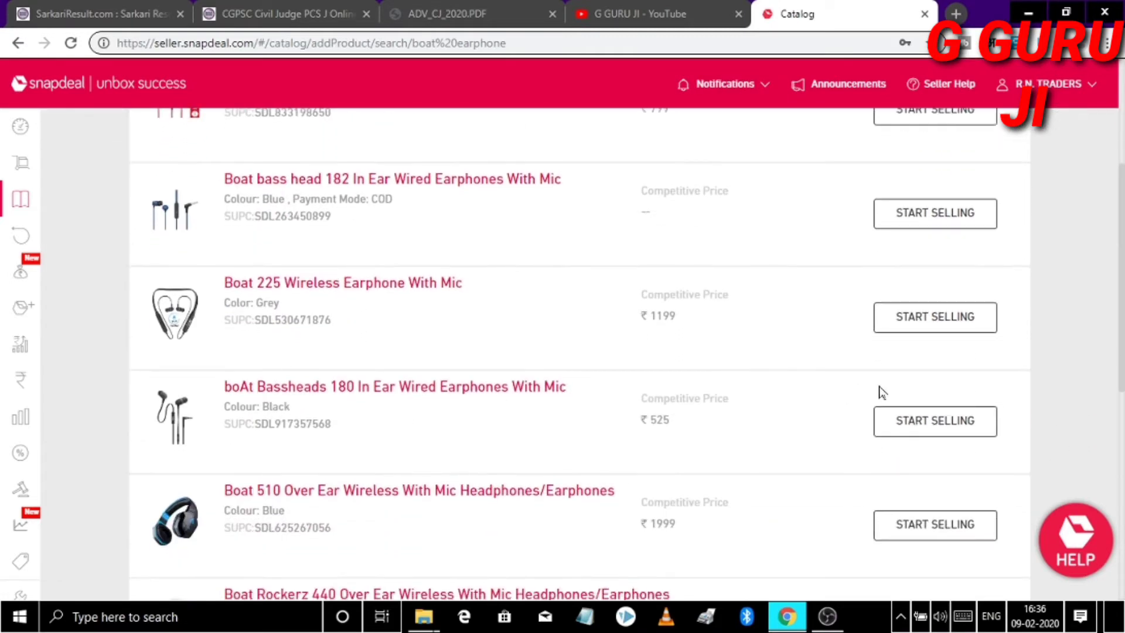
left_click(937, 425)
scroll(816, 427, "down", 7)
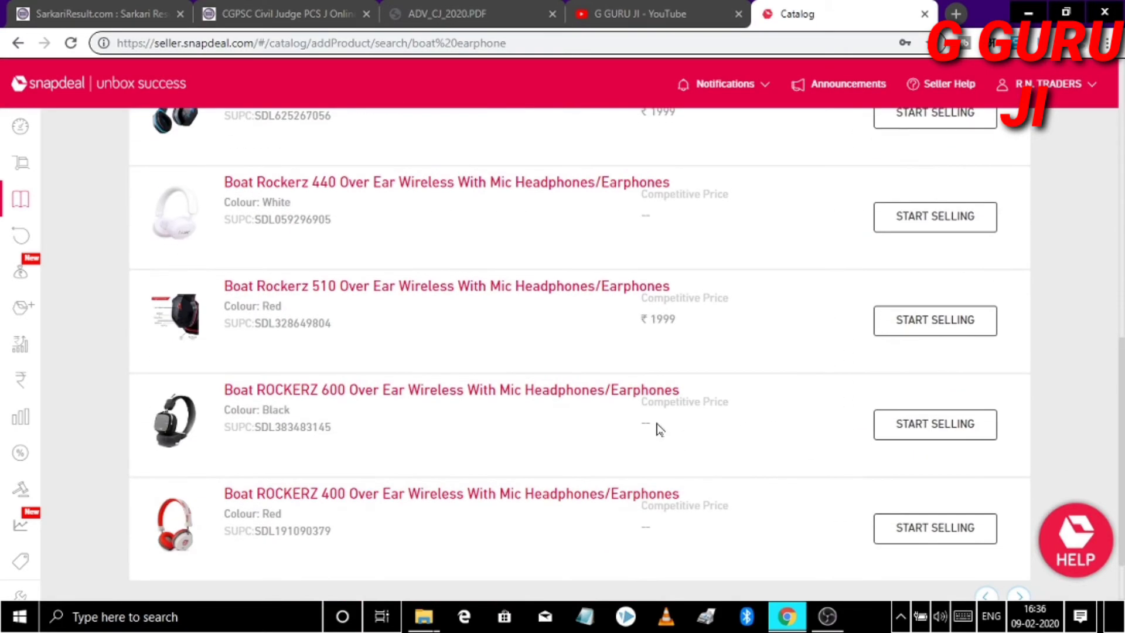
scroll(563, 410, "up", 10)
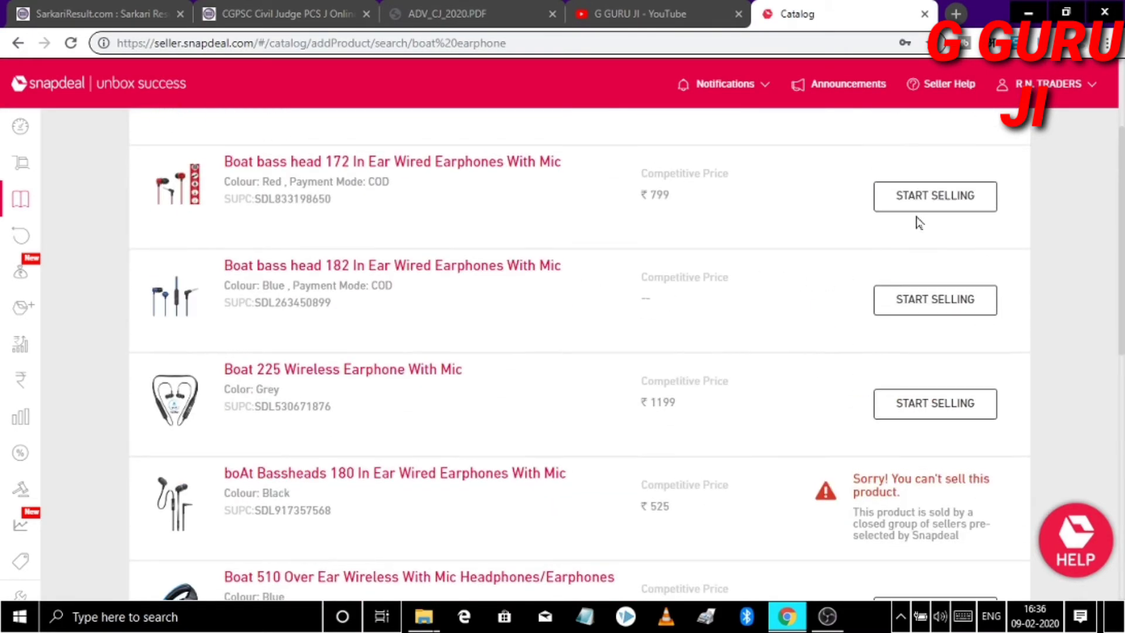
left_click(935, 204)
scroll(843, 284, "down", 7)
scroll(690, 259, "up", 10)
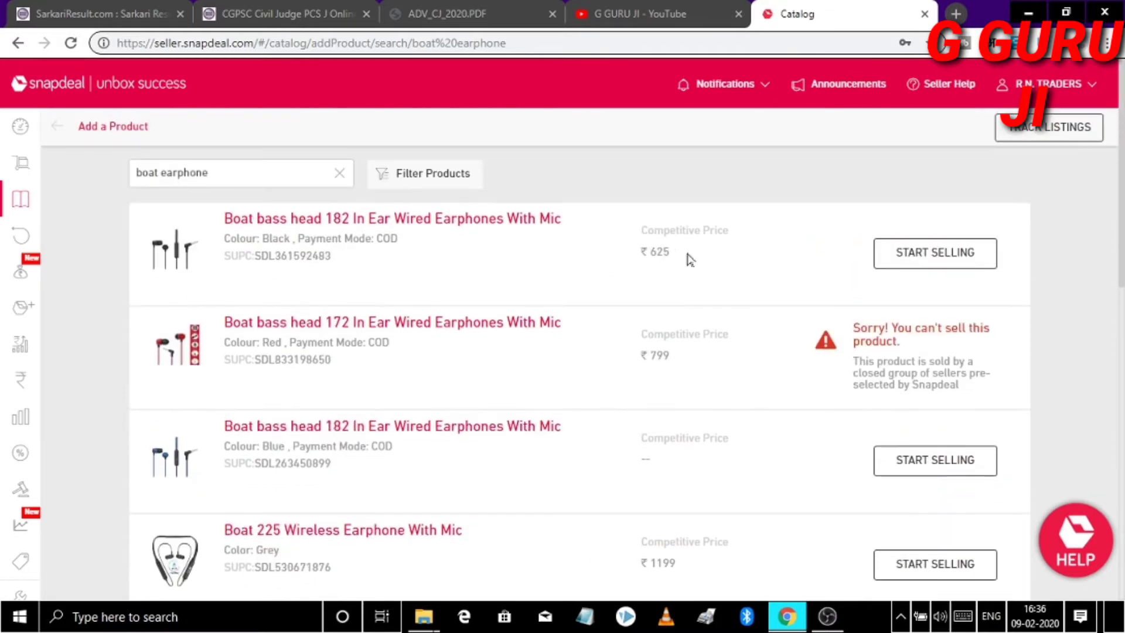
Clear the earphone search and search the existing products for "oppo data cable"
left_click(339, 173)
left_click(368, 271)
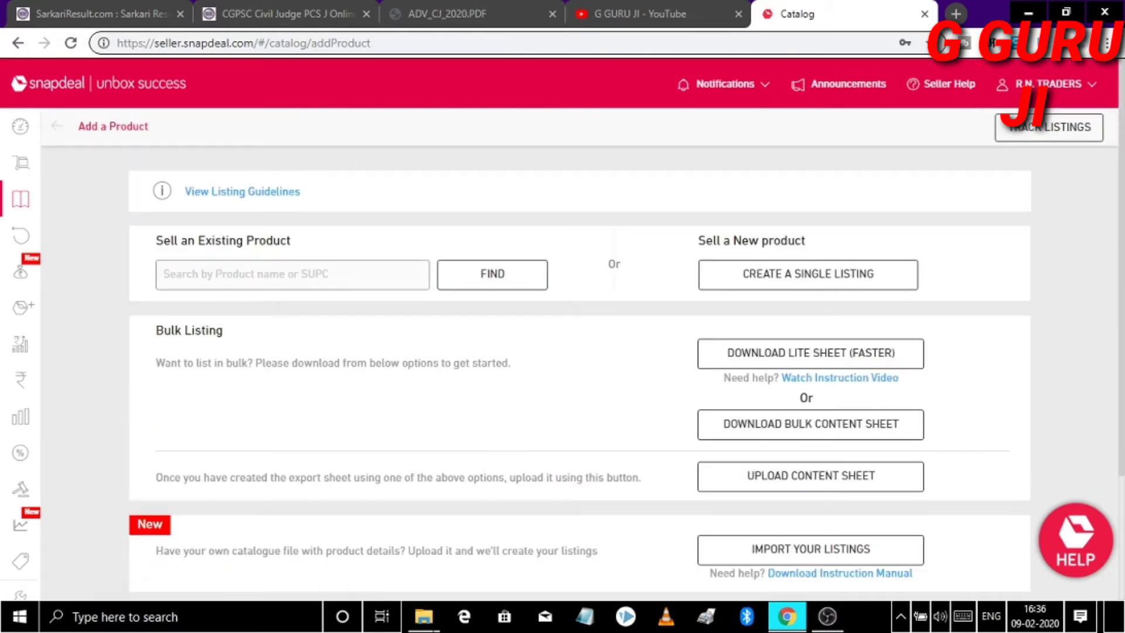
type("oppo data cable")
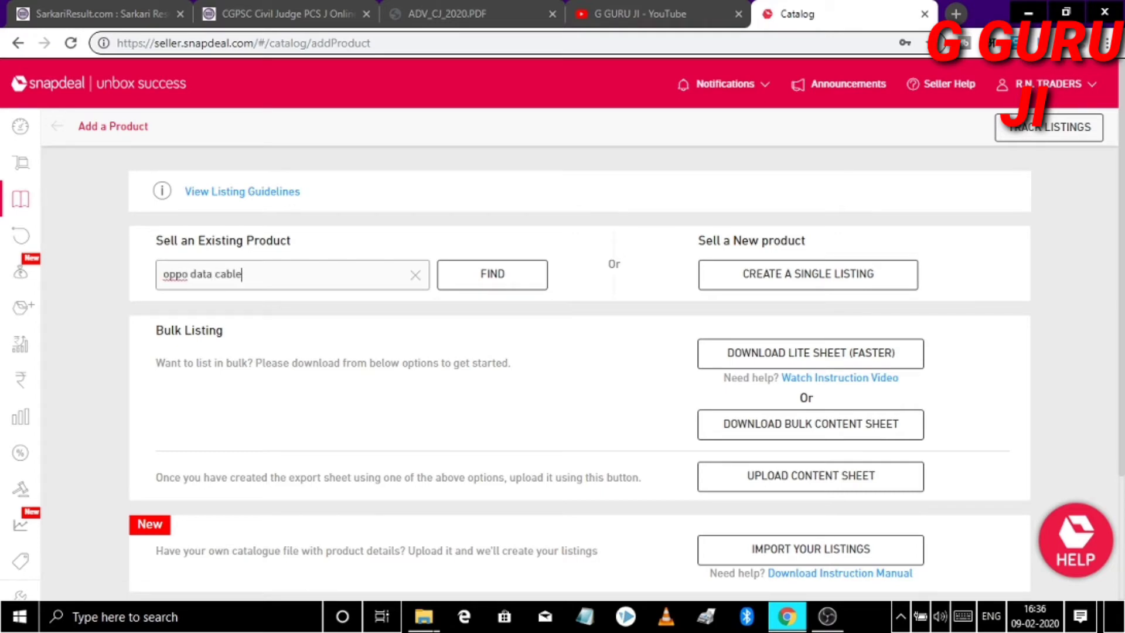
left_click(494, 271)
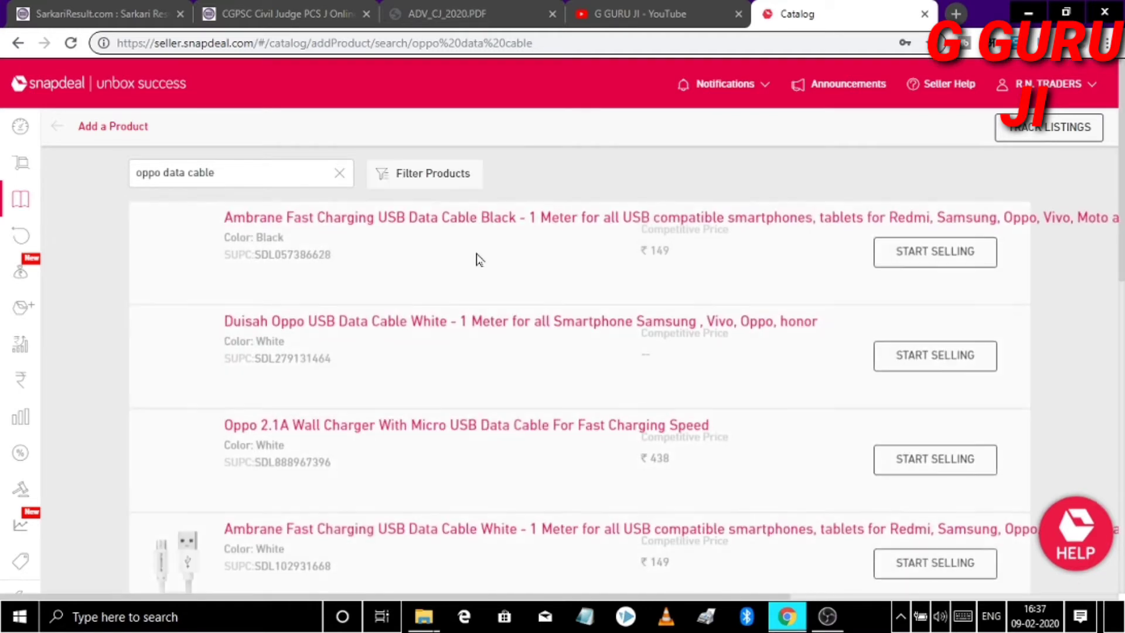
Try to sell the white Duisah Oppo data cable and start selling the Oppo 2.1A Wall Charger With Micro USB Data Cable
scroll(405, 398, "down", 3)
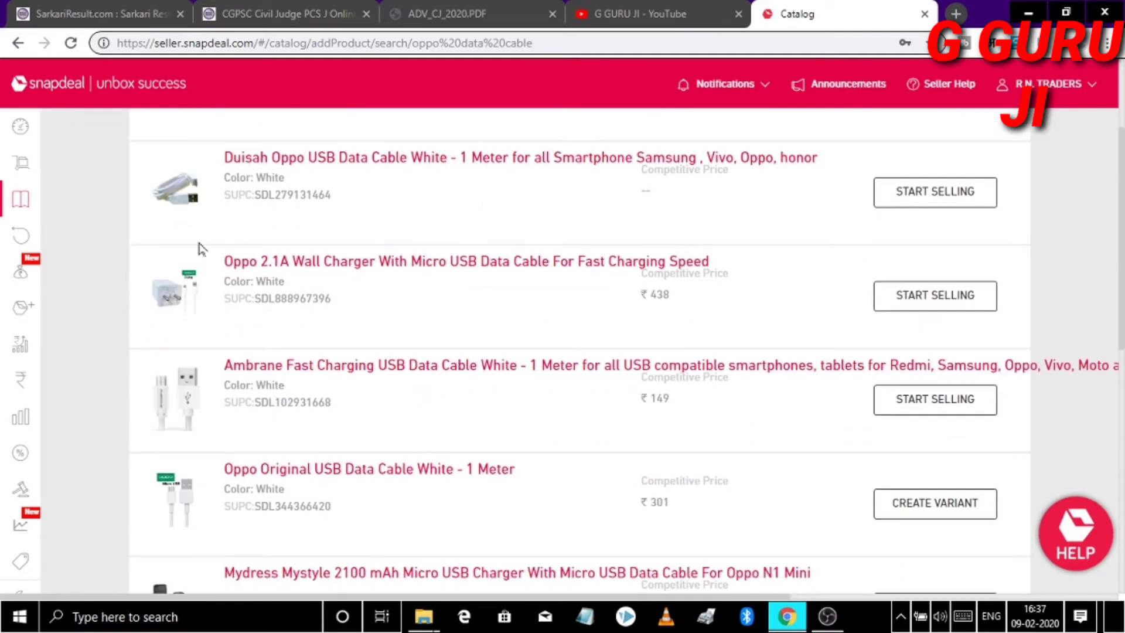
left_click(915, 192)
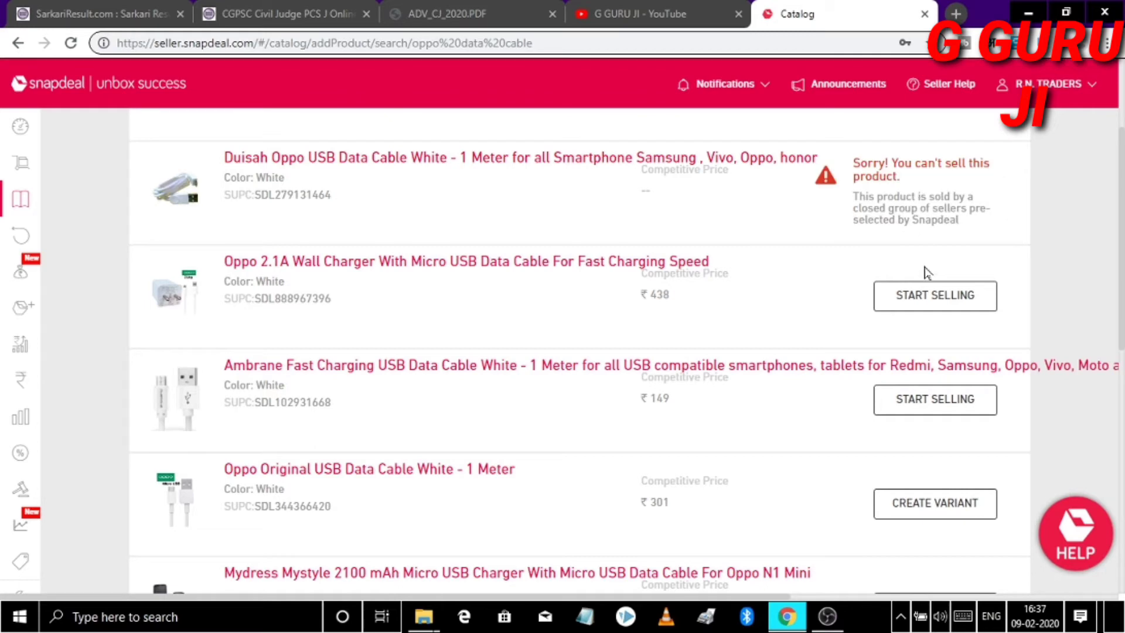
left_click(930, 297)
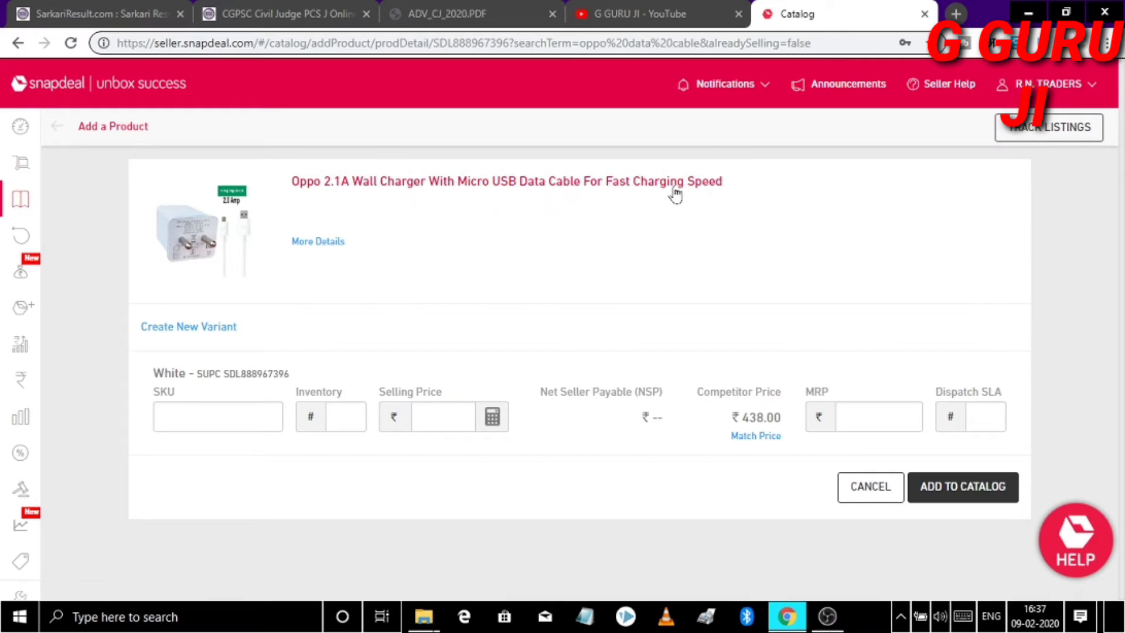
Enter SKU 2155, inventory 10 and selling price 599 for the charger, and calculate its net seller payable
left_click(218, 417)
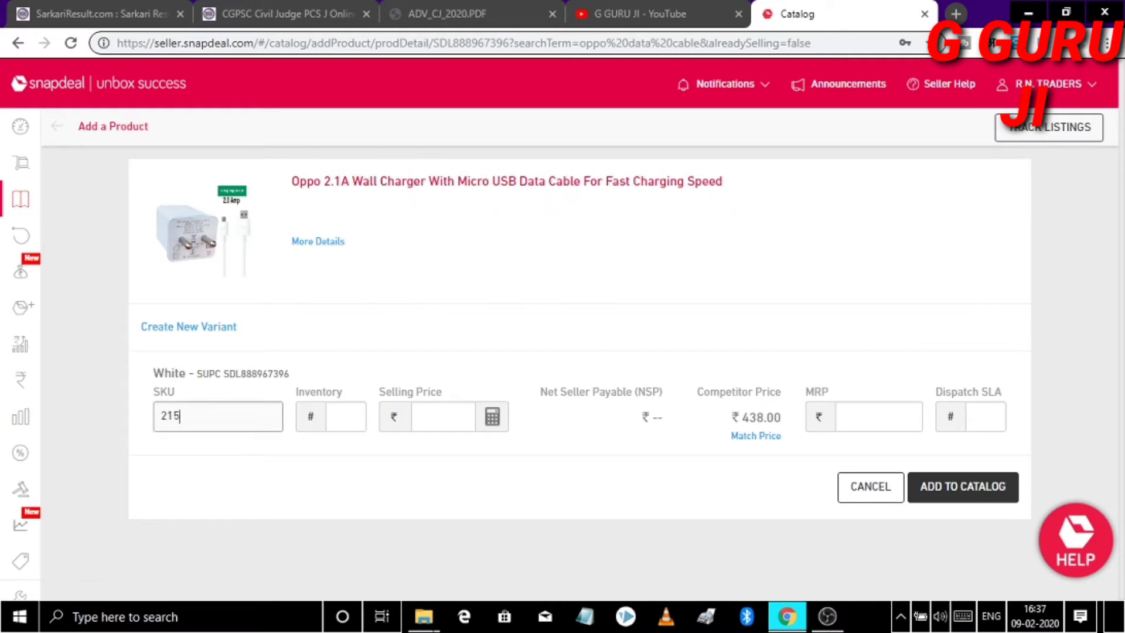
left_click(345, 417)
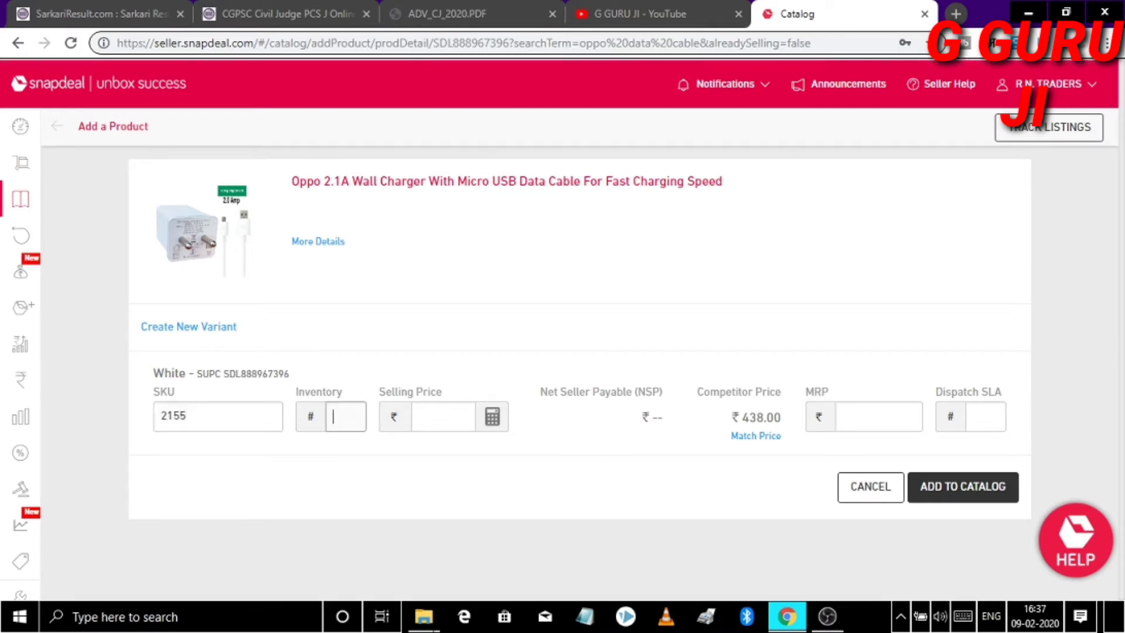
type("10")
left_click(443, 417)
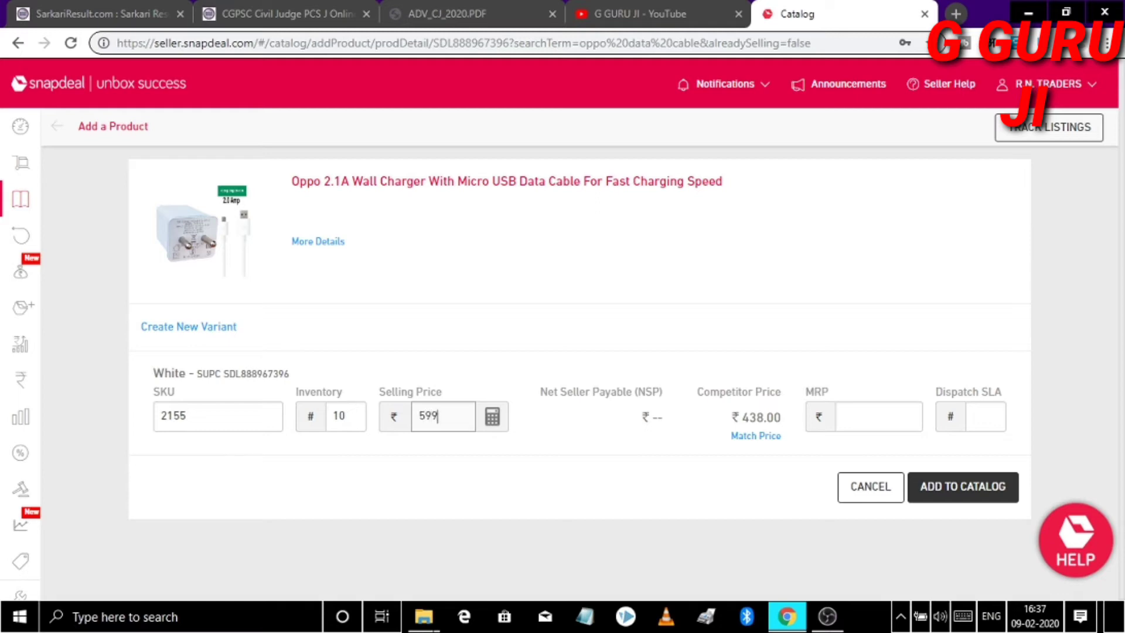
left_click(490, 419)
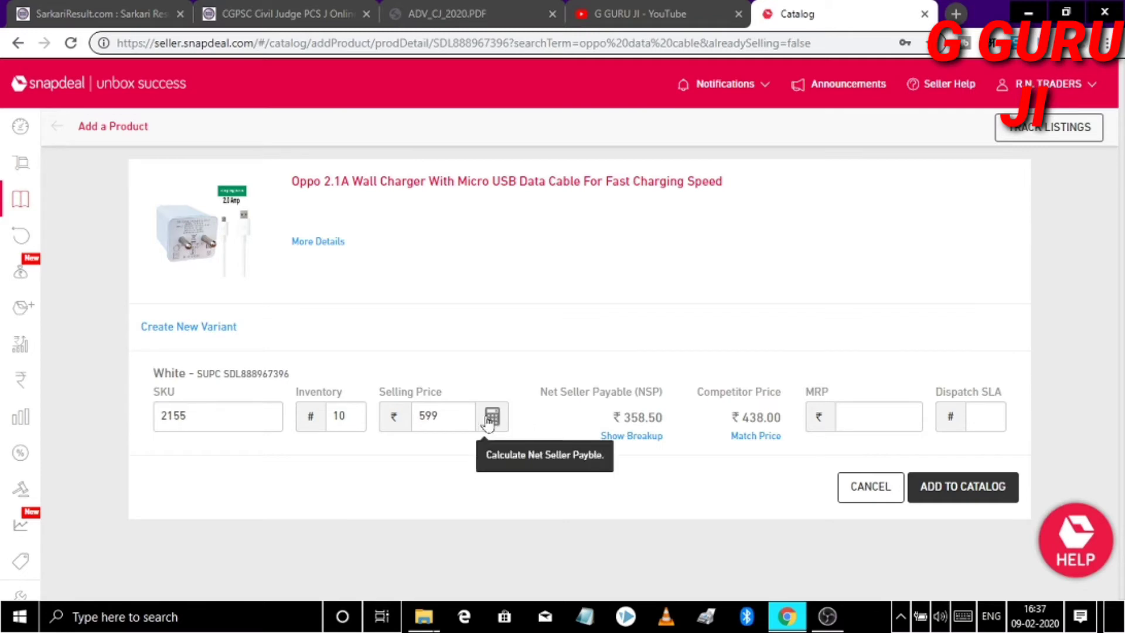
Set the charger's selling price to 499 and recalculate the net seller payable
left_click(437, 416)
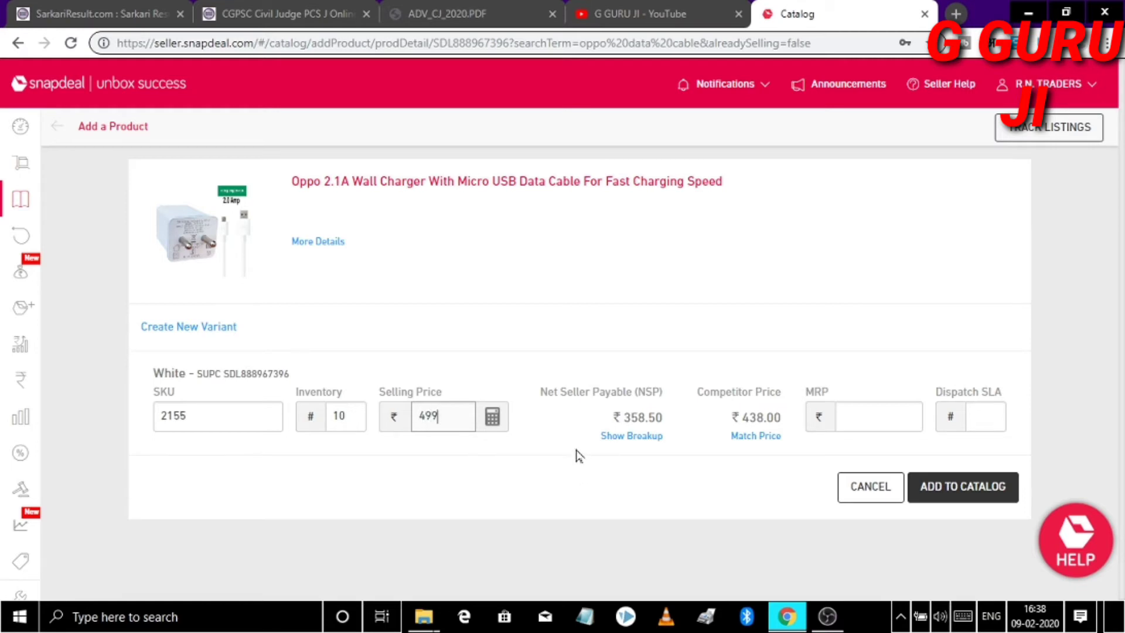
left_click(492, 416)
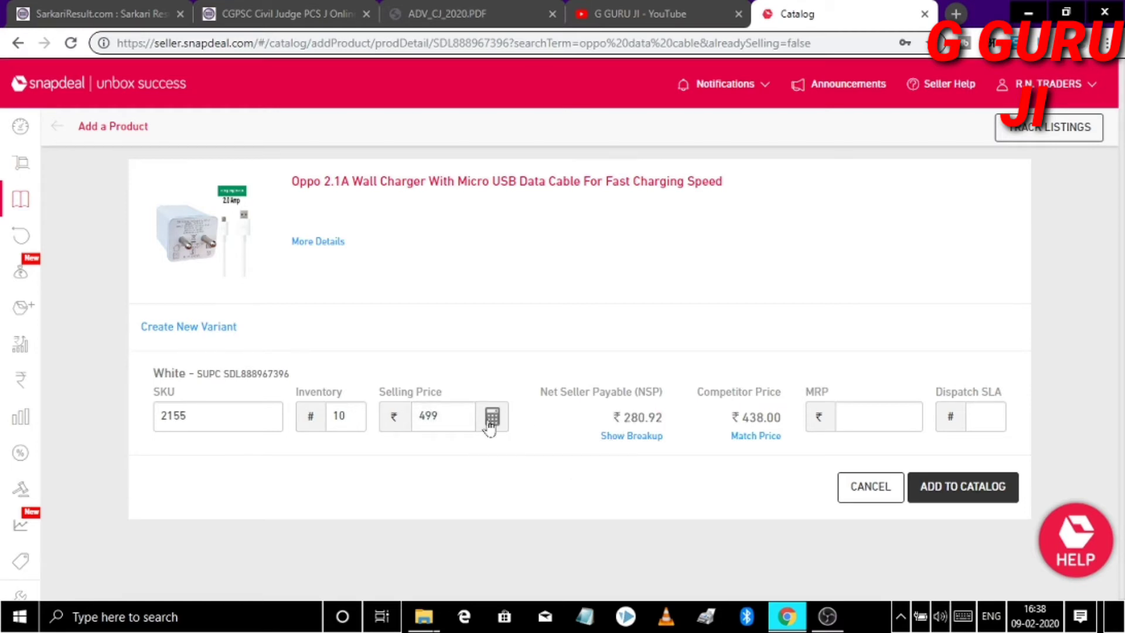
left_click(438, 416)
double_click(634, 417)
left_click(616, 470)
Return the charger's selling price to 599 and recalculate the net seller payable
left_click_drag(440, 416, 403, 422)
key("BackSpace")
left_click(494, 417)
Set the selling price to 438, matching the competitor price, and recalculate the net seller payable
left_click_drag(451, 416, 393, 419)
type("4")
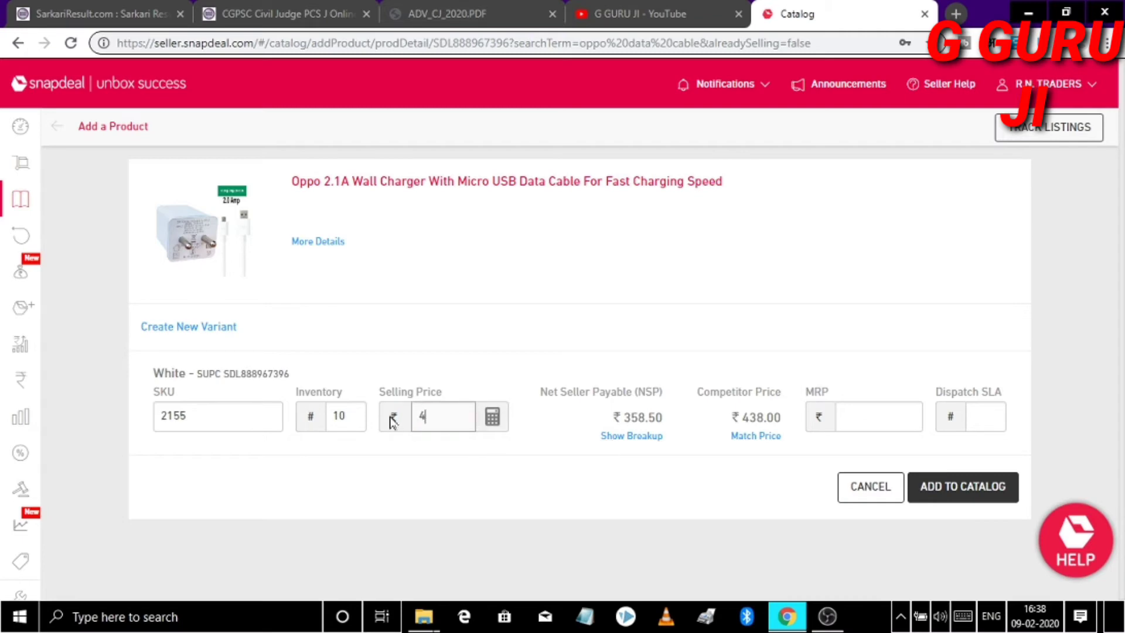
type("38")
left_click(492, 416)
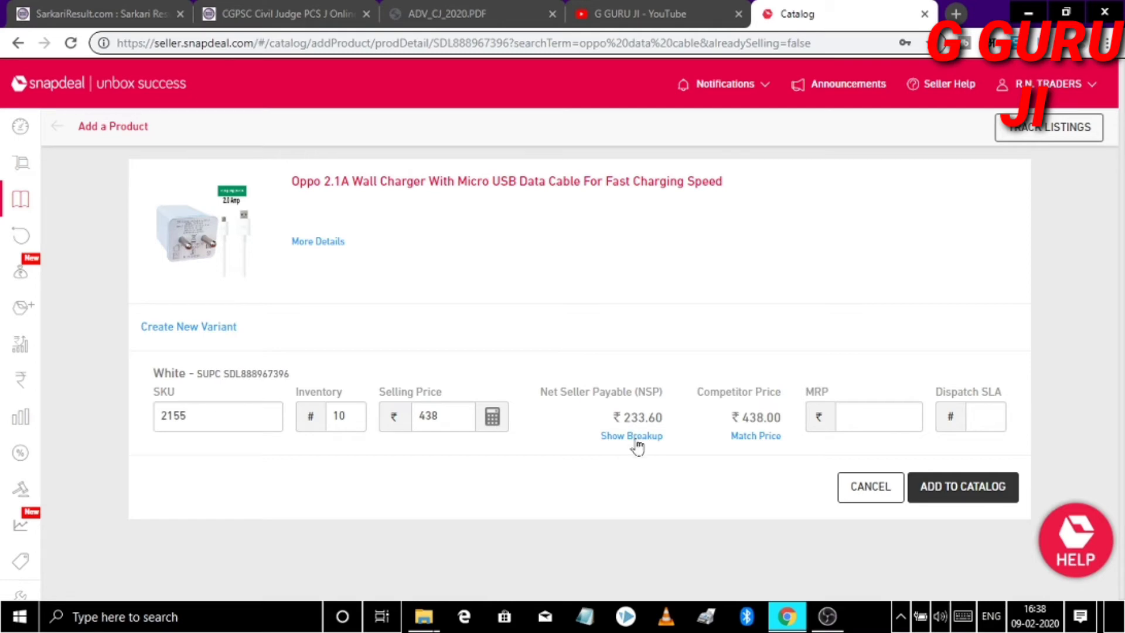
Set the selling price back to 599 and recalculate the net seller payable
left_click_drag(463, 416, 417, 417)
type("599")
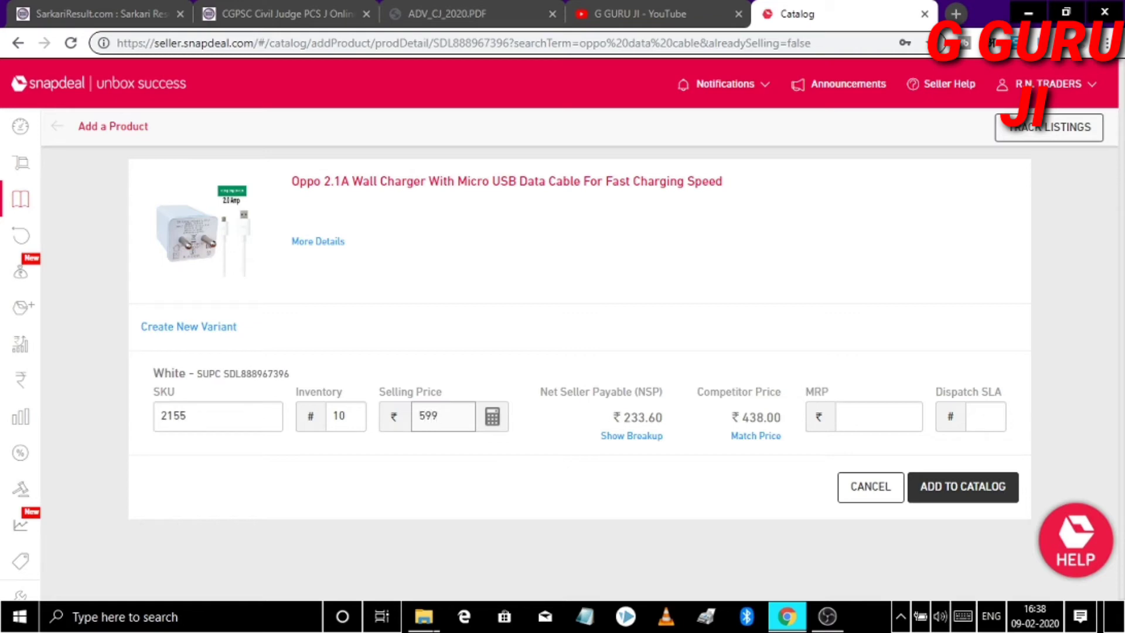
left_click(492, 417)
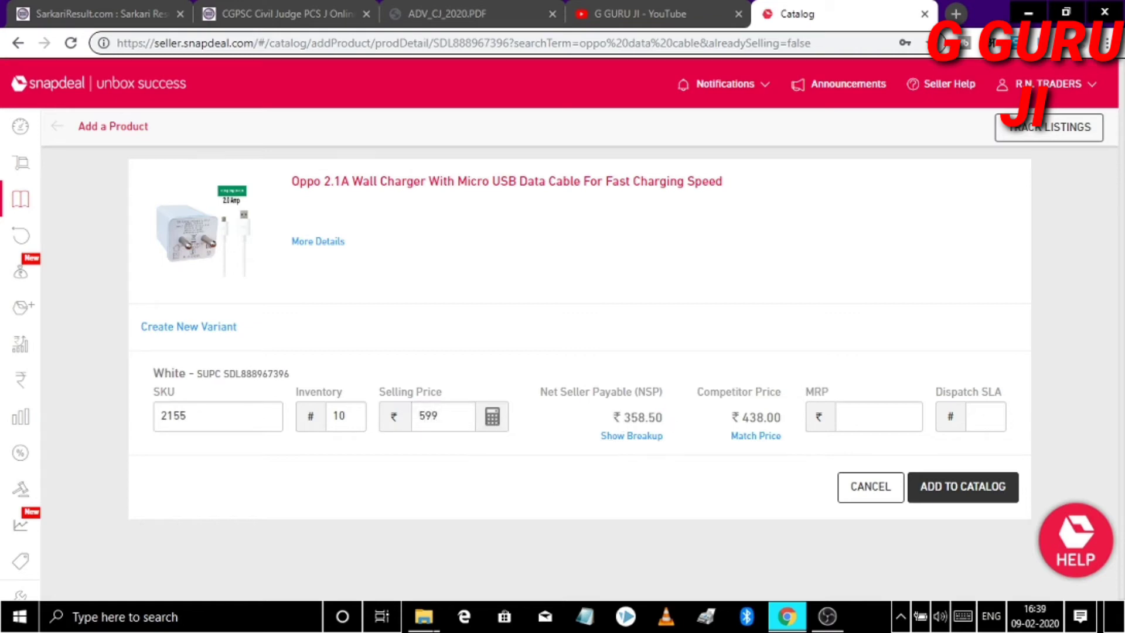
Enter an MRP of 1290 and a dispatch SLA of 659, and try to add the charger to the catalog
left_click(849, 416)
left_click(992, 485)
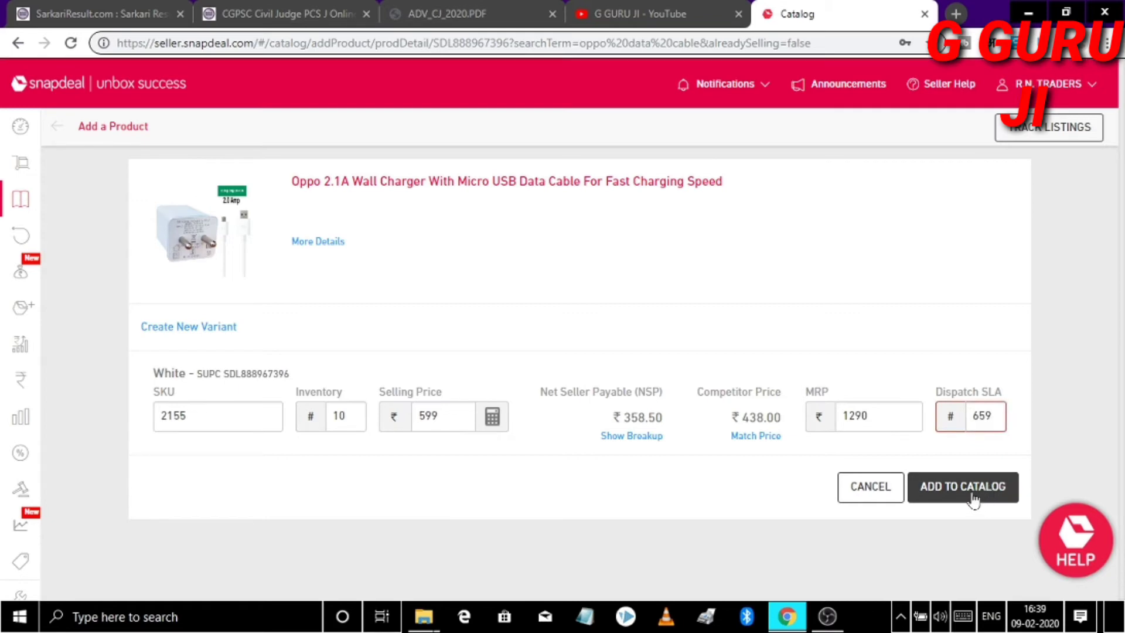
left_click(972, 499)
left_click(979, 491)
Set the dispatch SLA to 65 and try to add the charger to the catalog again
mouse_move(8, 249)
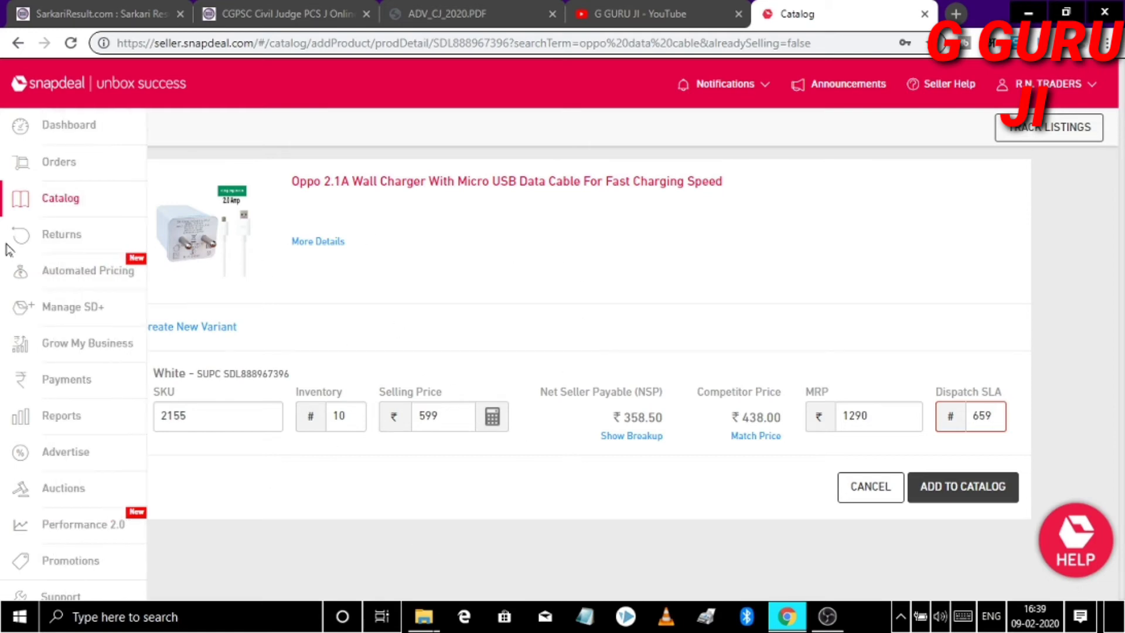
left_click(947, 497)
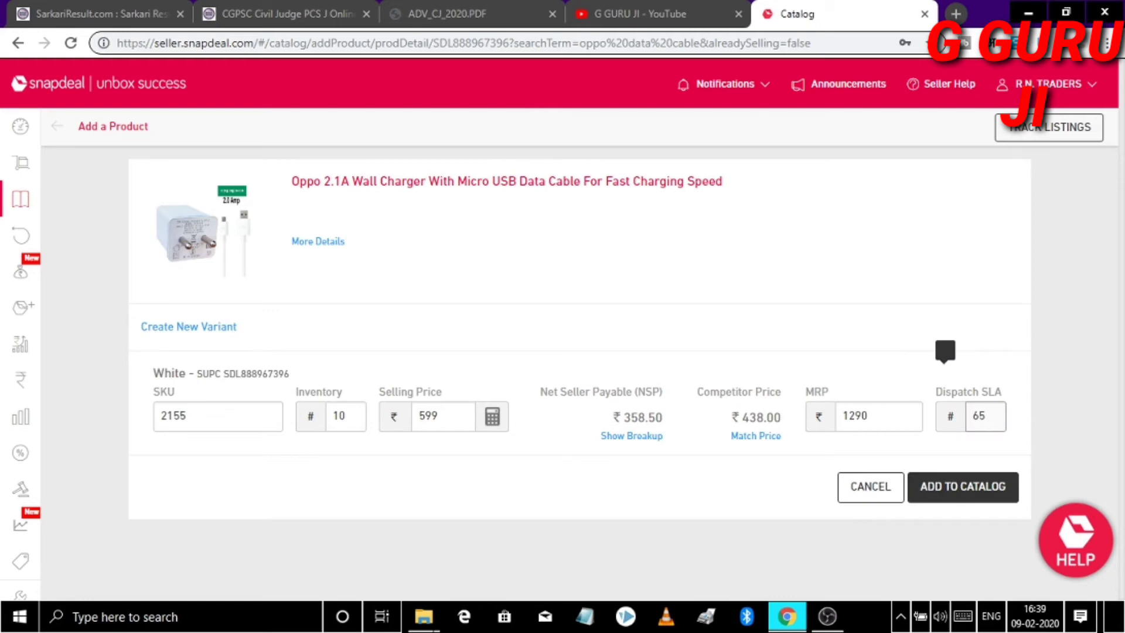
left_click(988, 494)
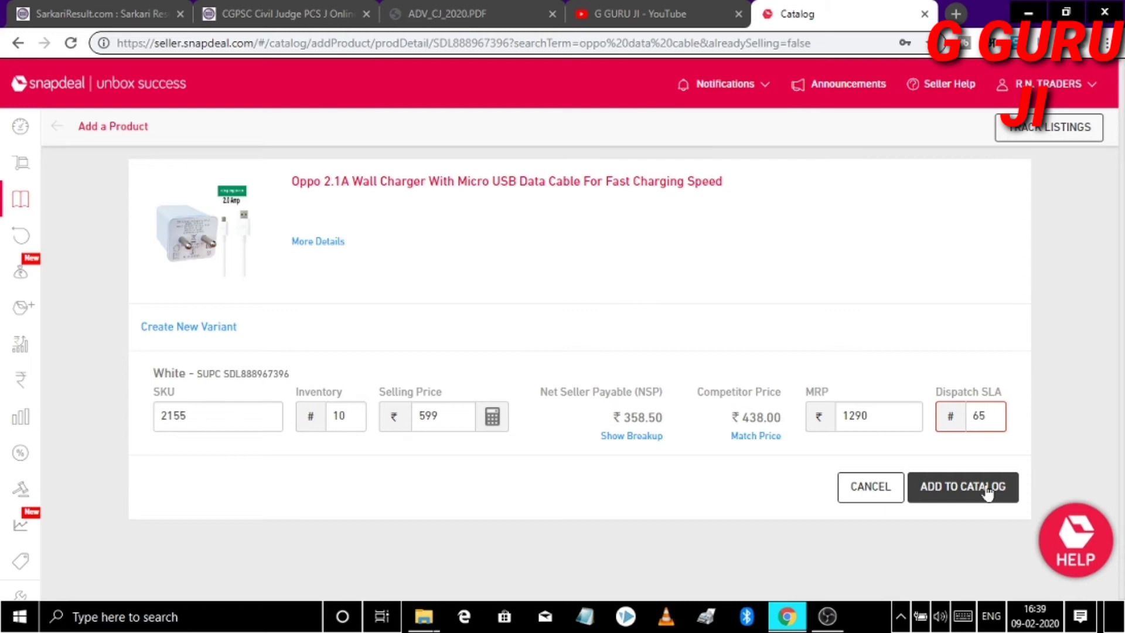
Set the dispatch SLA to 2 and add the charger to the catalog, skipping the sale boost campaign
left_click(988, 417)
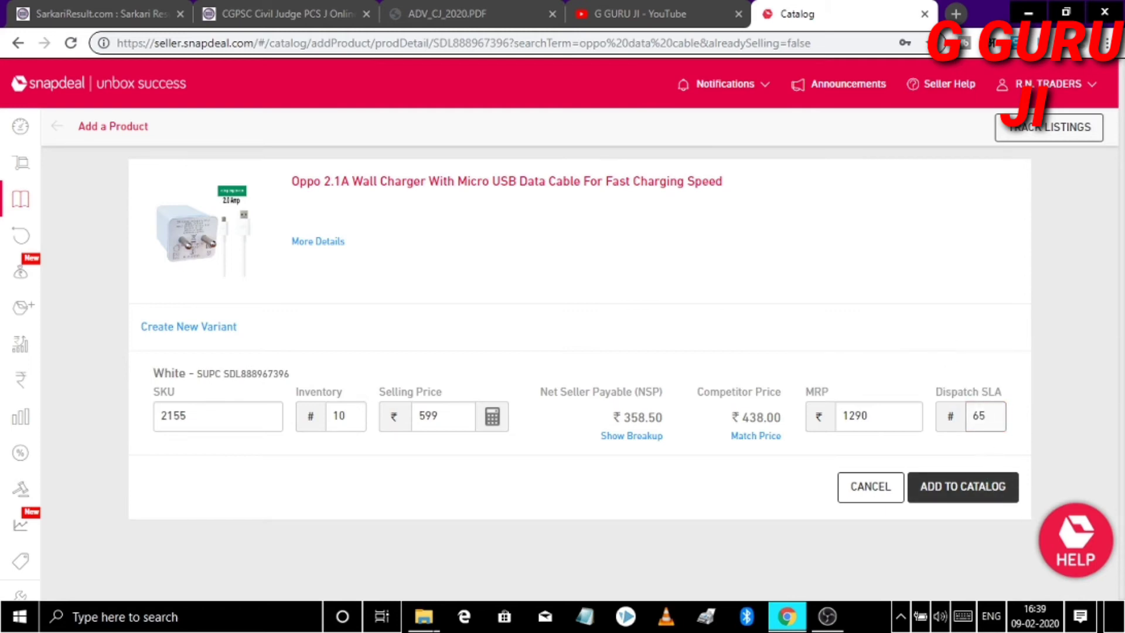
key("Return")
type("2")
left_click(961, 502)
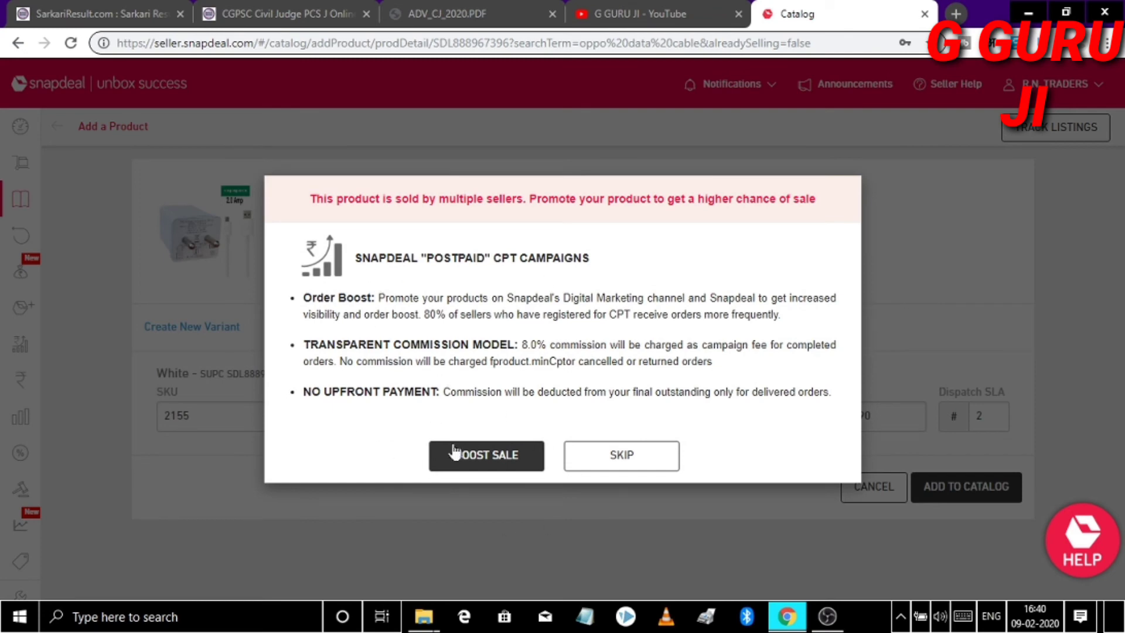
left_click(600, 467)
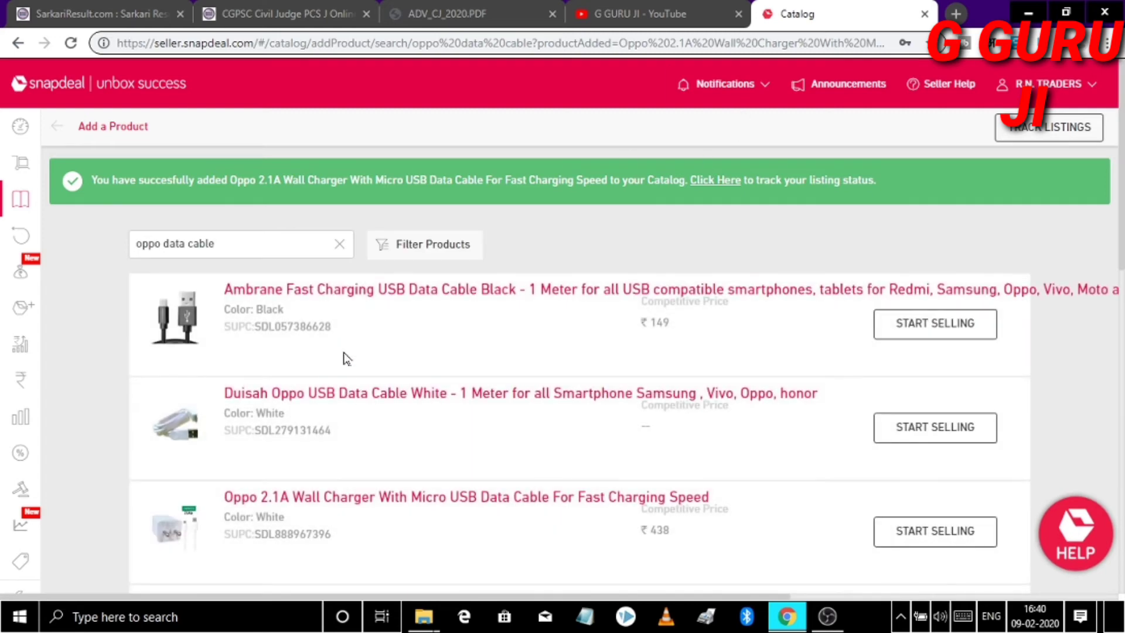
Try to start selling the white Ambrane Fast Charging USB Data Cable from the search results
scroll(344, 355, "down", 5)
scroll(344, 354, "up", 1)
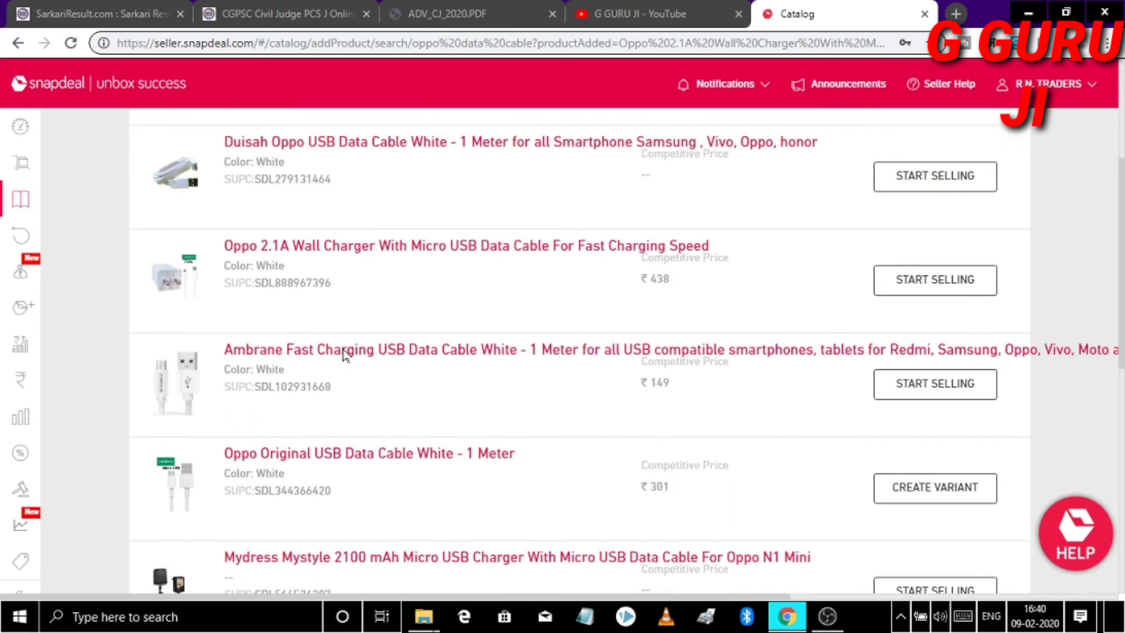
scroll(341, 353, "down", 4)
scroll(341, 353, "up", 3)
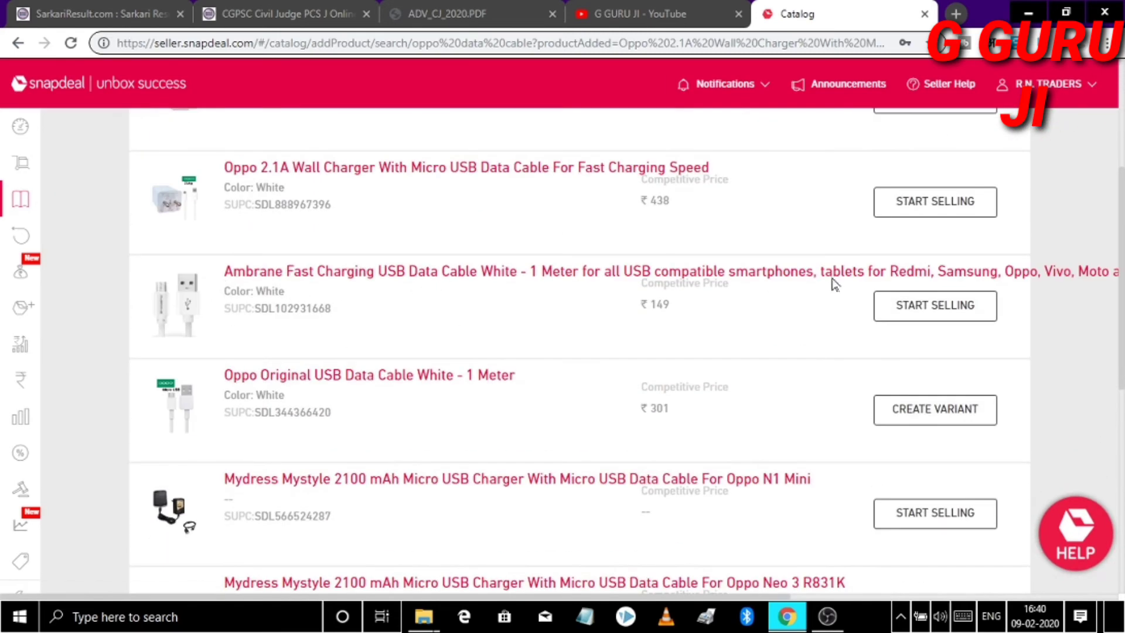
left_click(914, 305)
scroll(867, 381, "down", 1)
scroll(882, 400, "down", 1)
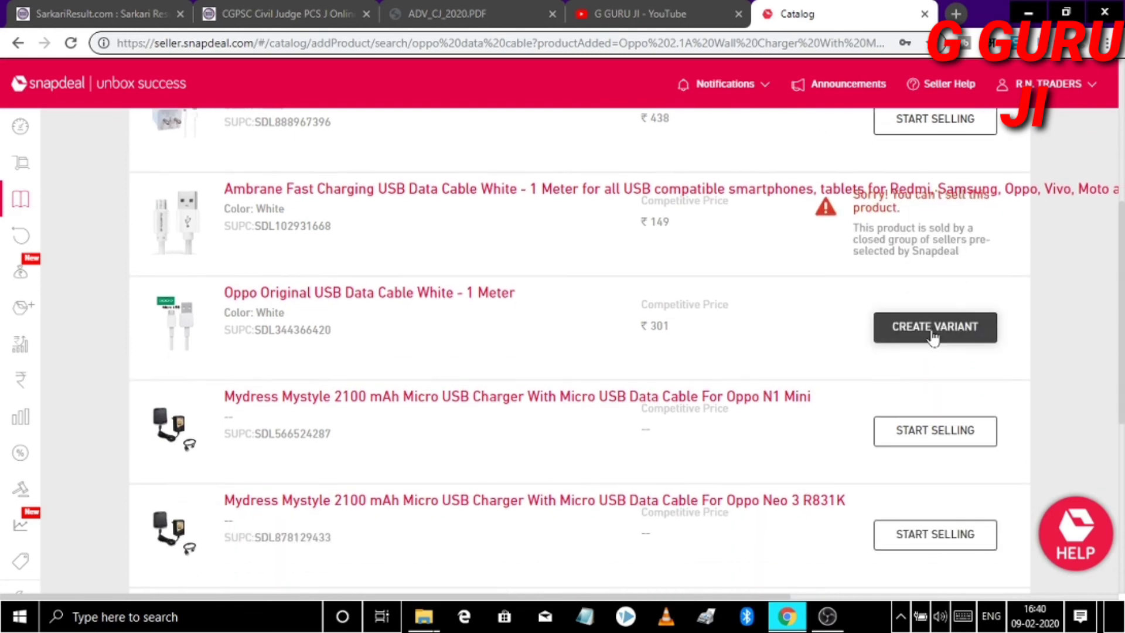
Try to create a variant of the Oppo Original USB Data Cable White - 1 Meter
left_click(932, 334)
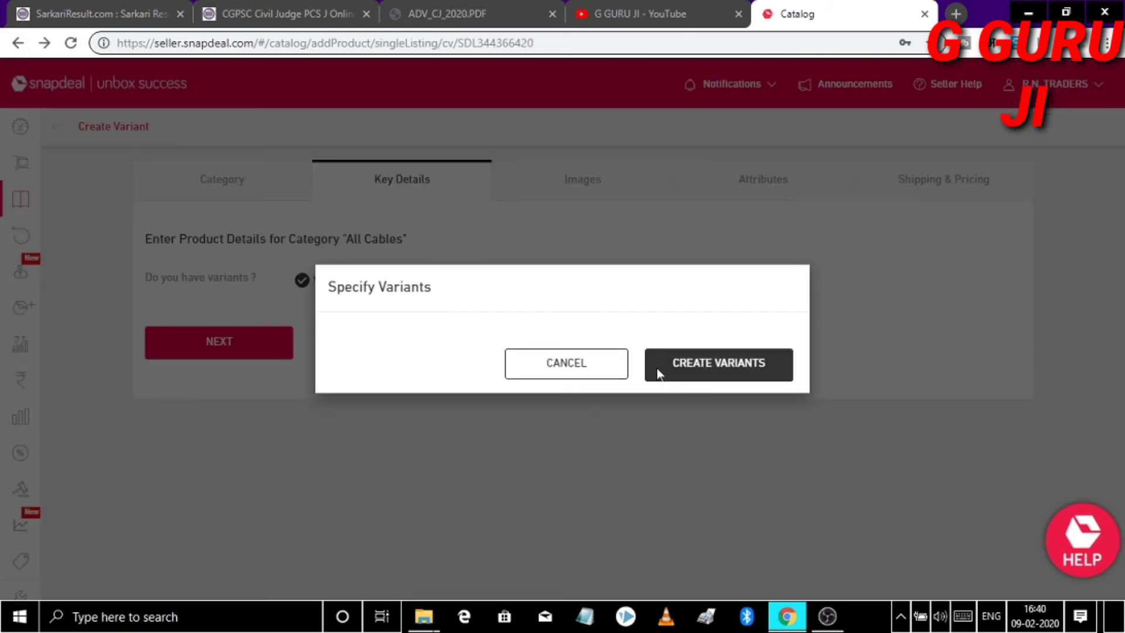
left_click(657, 373)
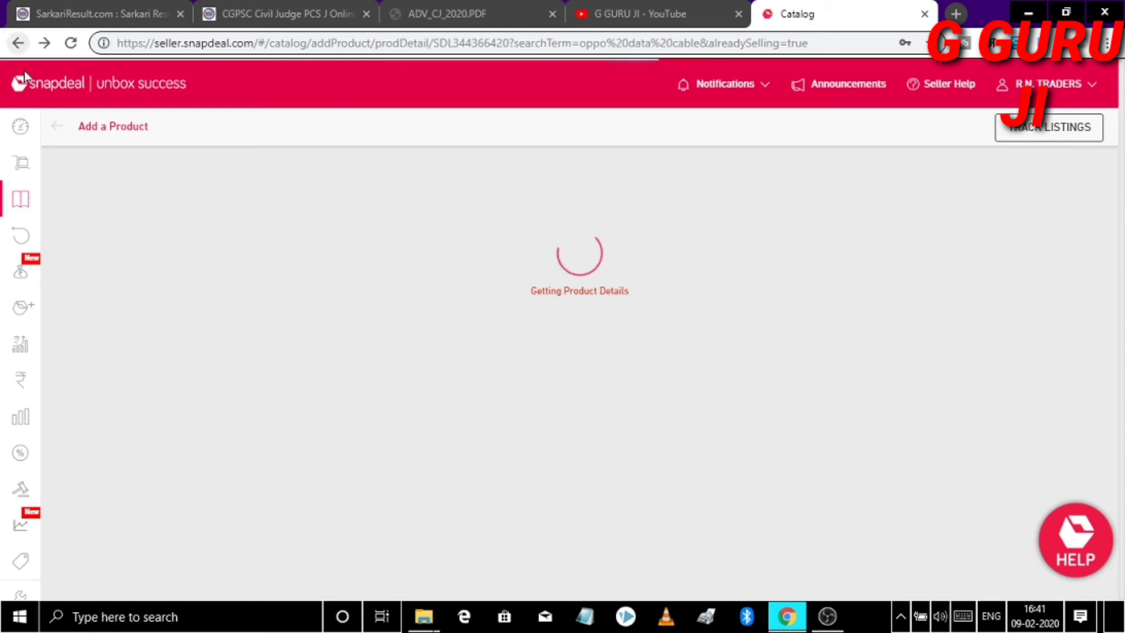
Leave the product listing and open the seller dashboard
mouse_move(22, 157)
left_click(53, 131)
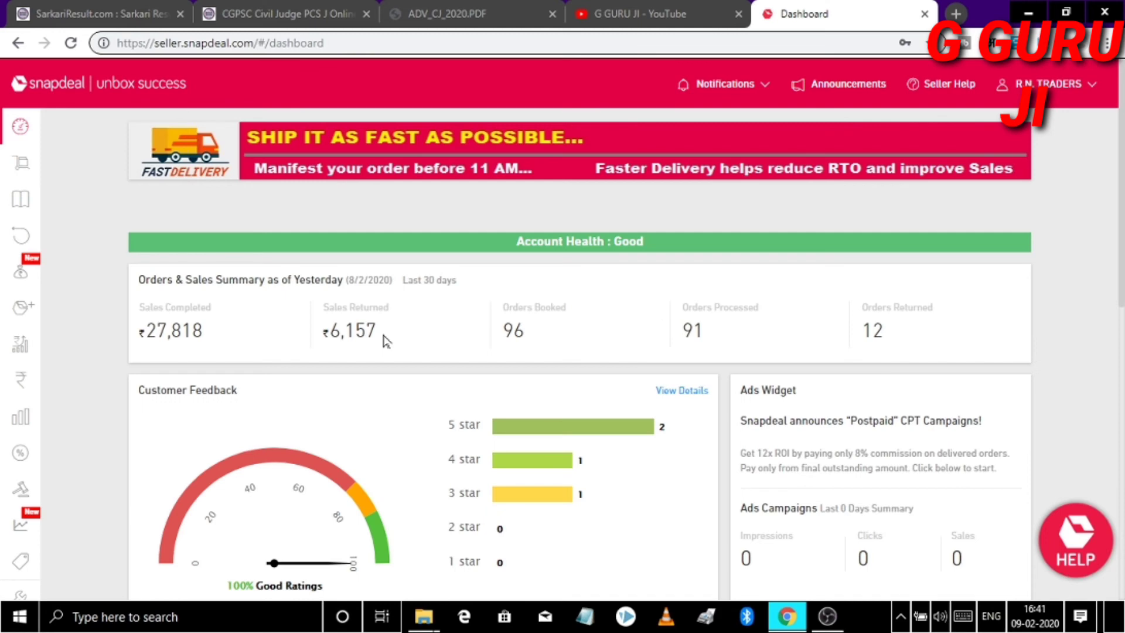
Examine the sales returned, orders returned and orders processed figures in the Orders & Sales Summary
left_click_drag(383, 339, 327, 331)
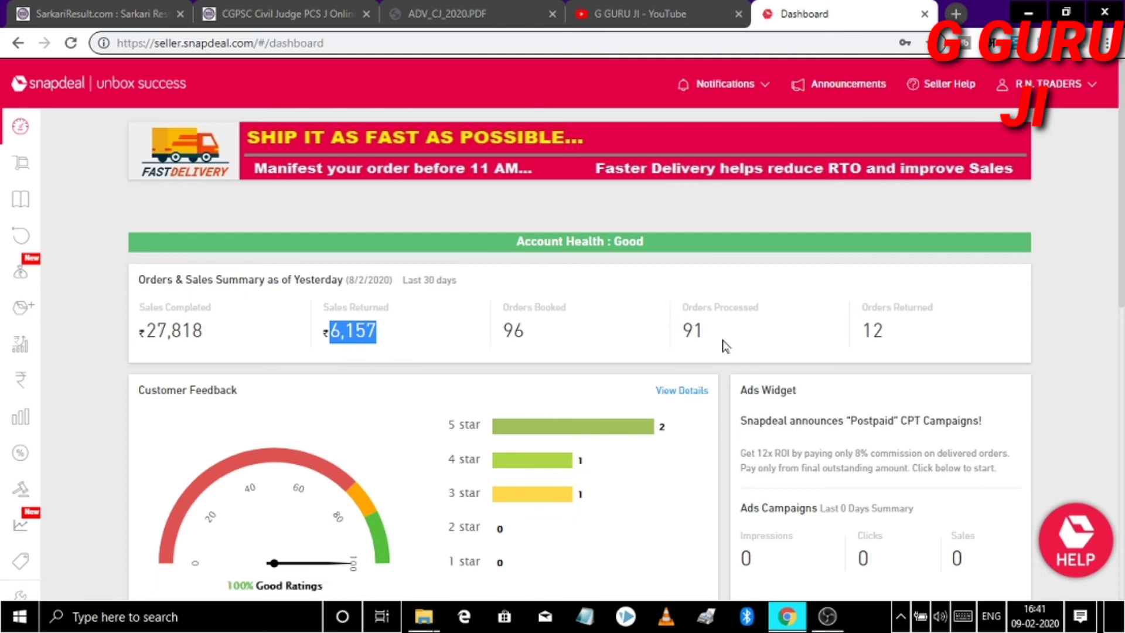
left_click(912, 340)
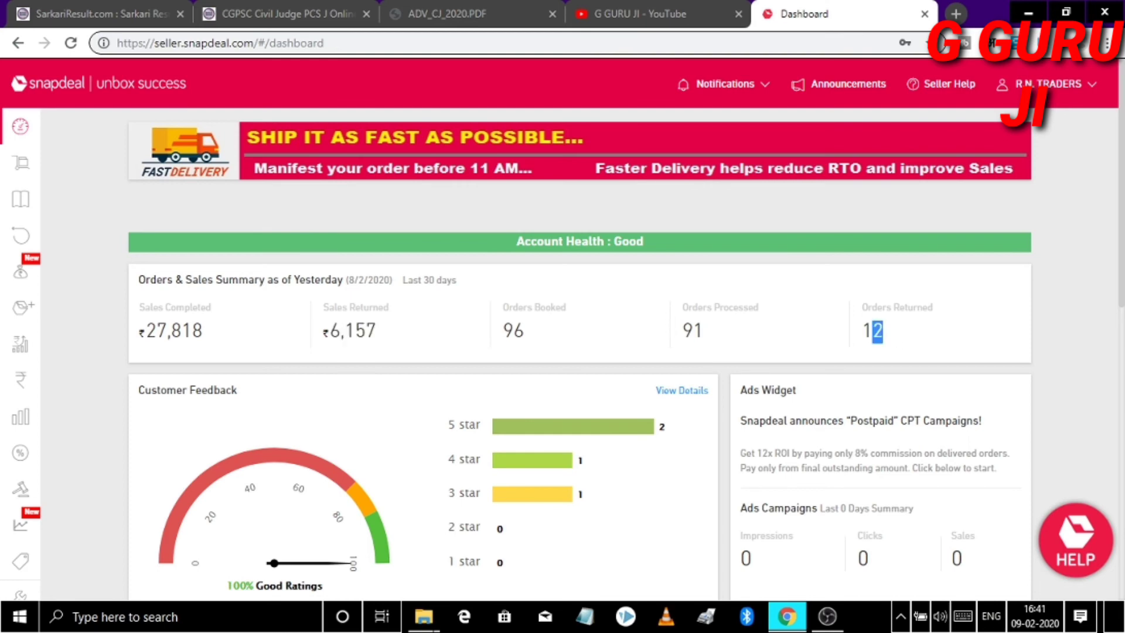
double_click(692, 331)
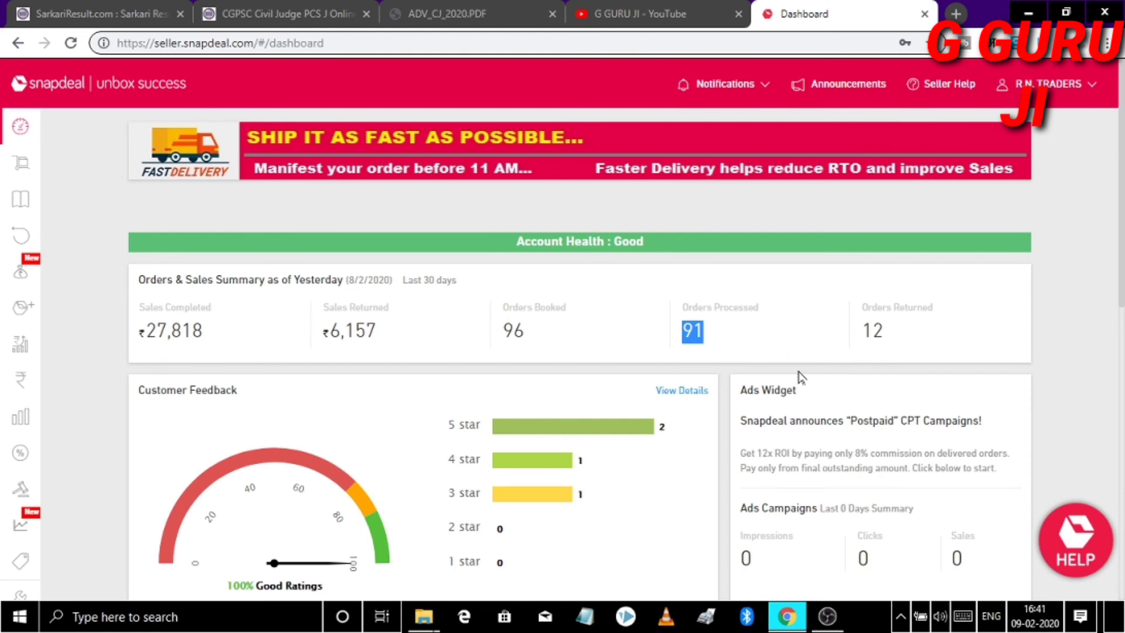
Examine the unsettled COD payments, courier returns and customer feedback on the dashboard
scroll(801, 377, "down", 12)
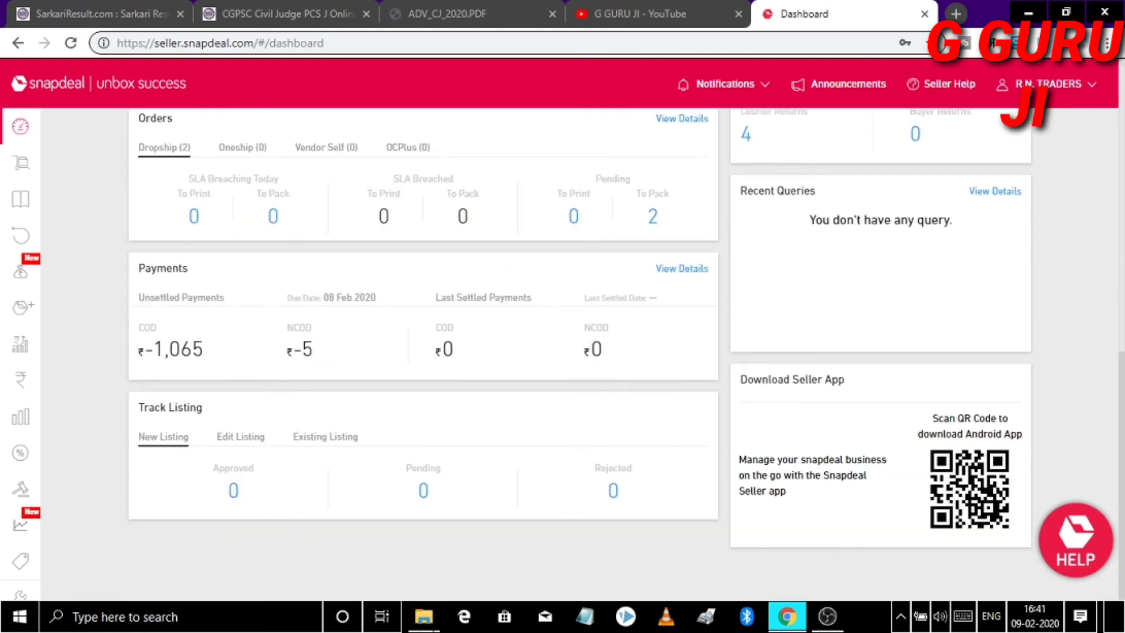
left_click_drag(135, 350, 205, 354)
left_click(208, 355)
left_click_drag(207, 352, 127, 348)
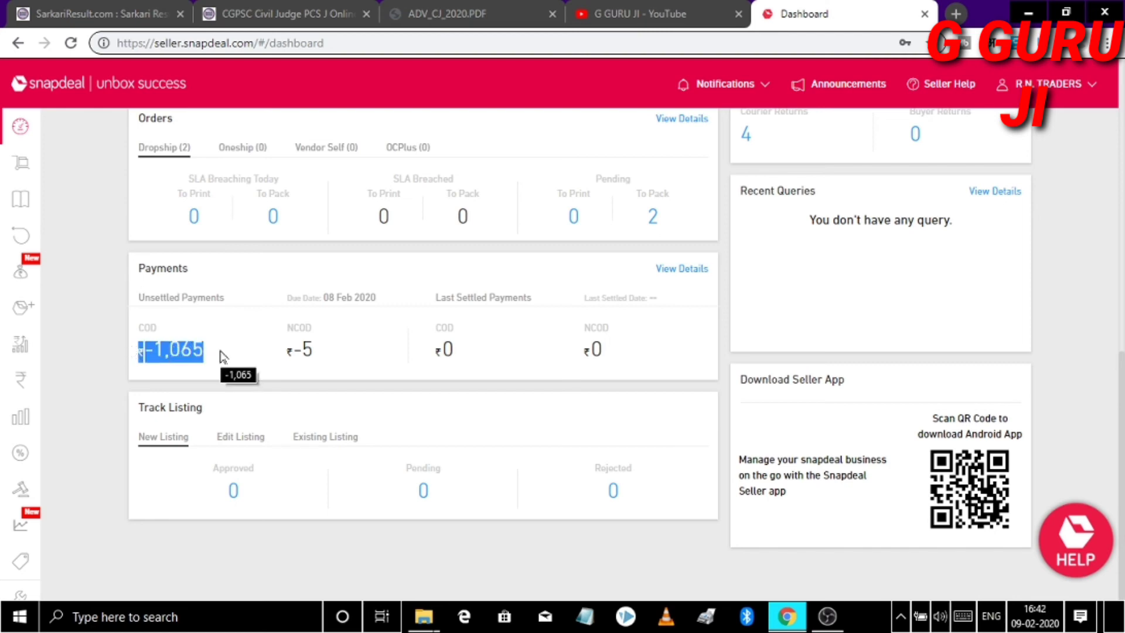
scroll(326, 287, "up", 1)
scroll(325, 287, "up", 2)
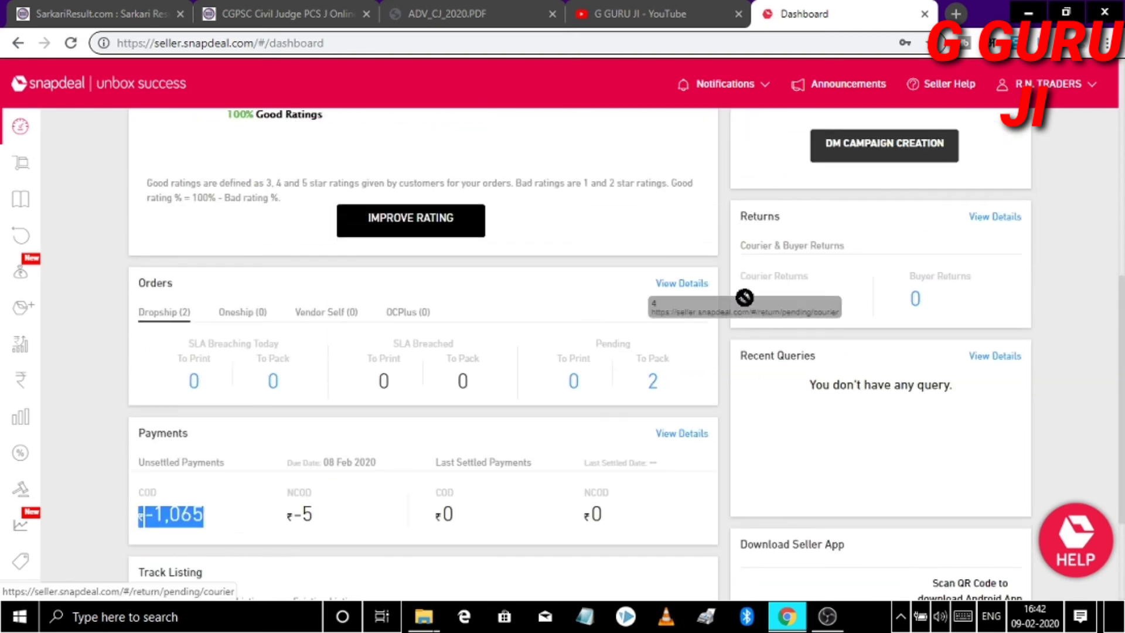
scroll(932, 302, "up", 5)
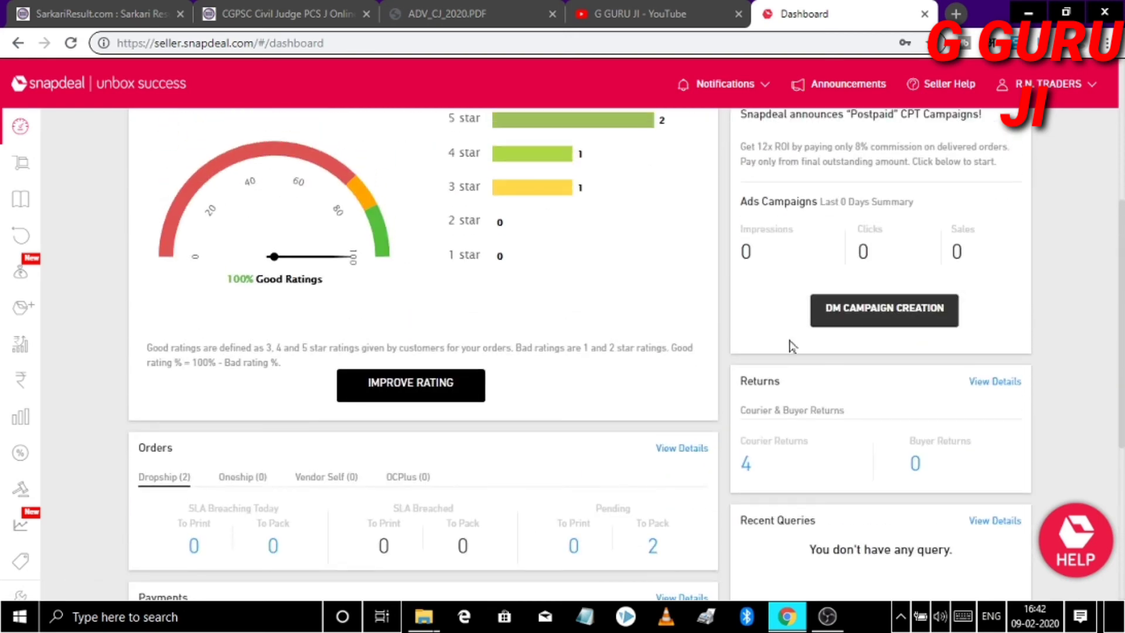
scroll(492, 343, "up", 1)
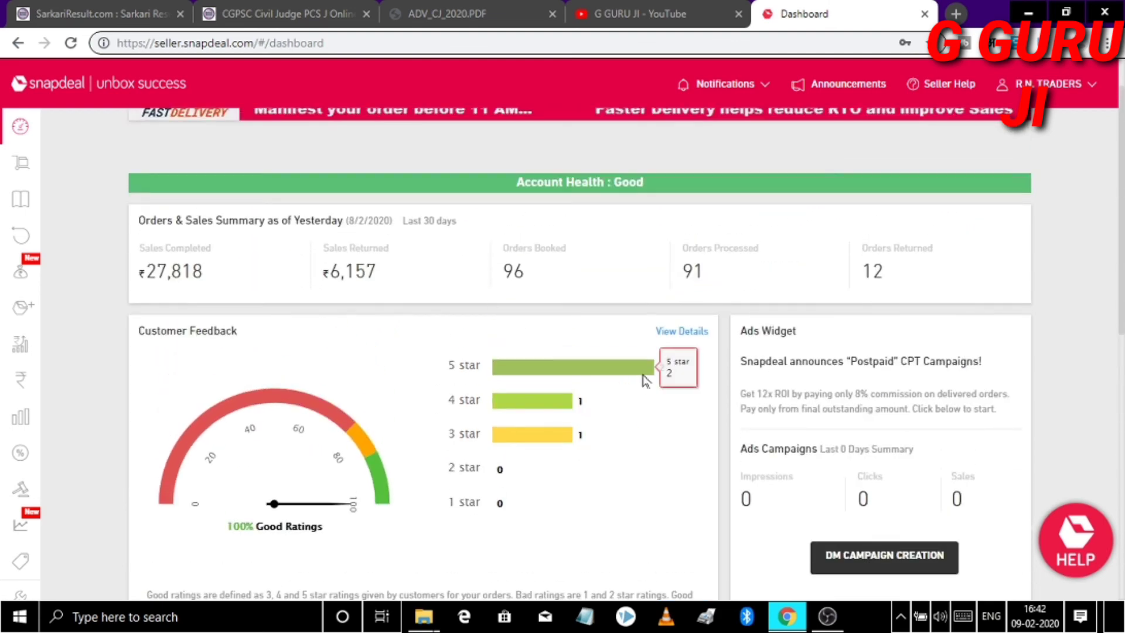
scroll(304, 398, "up", 1)
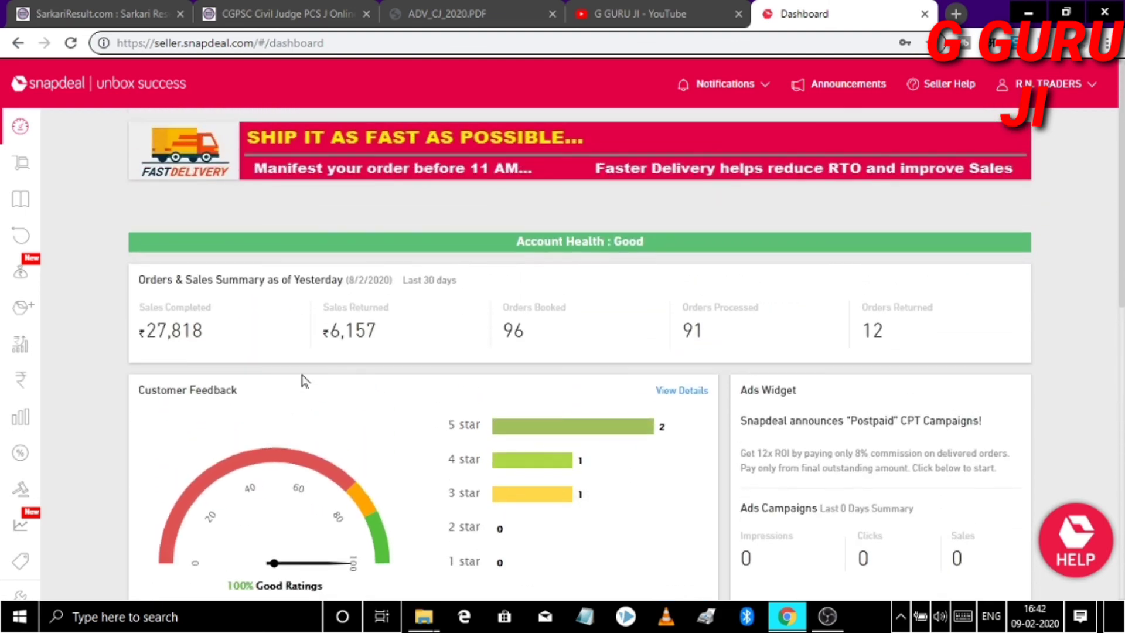
Open the new orders and check their Print and Pack sections for orders awaiting processing
mouse_move(59, 302)
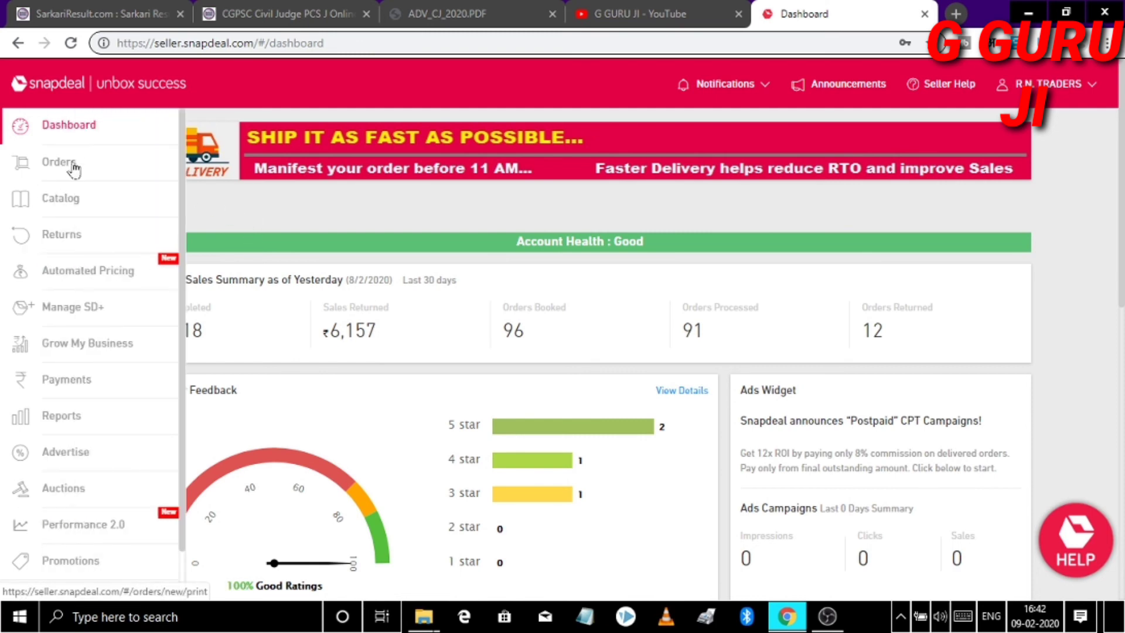
left_click(72, 168)
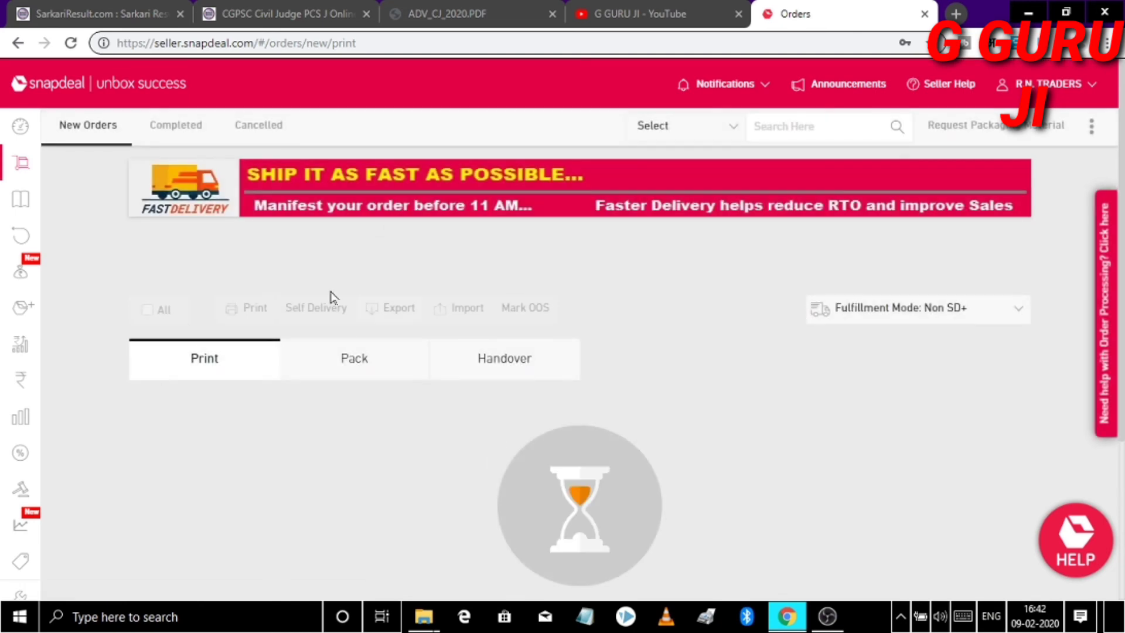
scroll(244, 366, "down", 4)
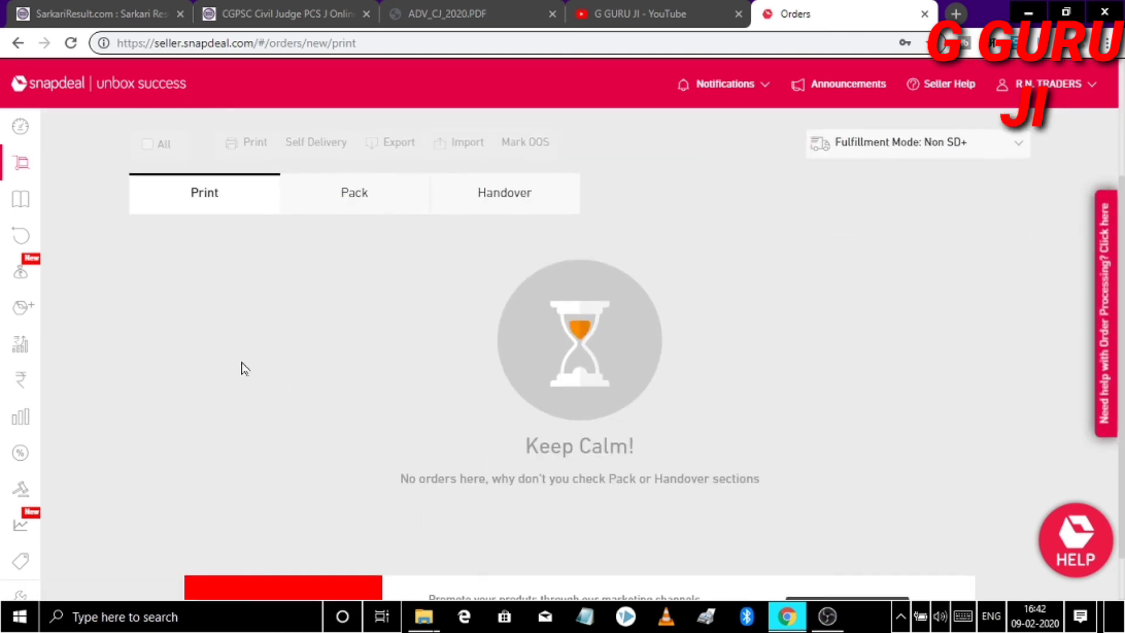
scroll(252, 367, "up", 4)
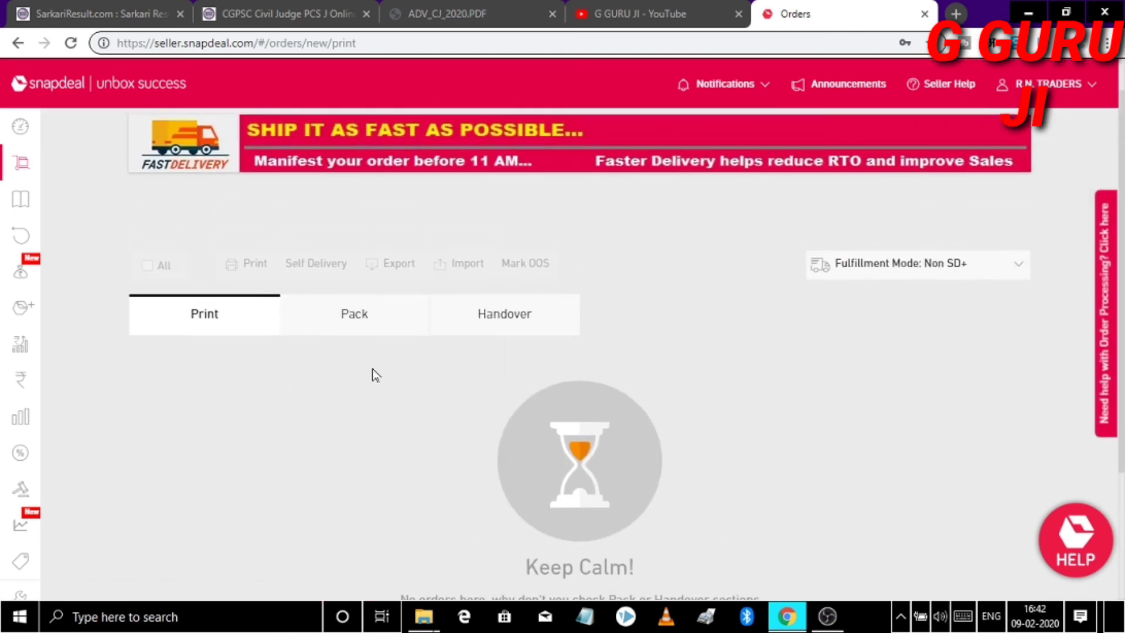
scroll(377, 377, "down", 3)
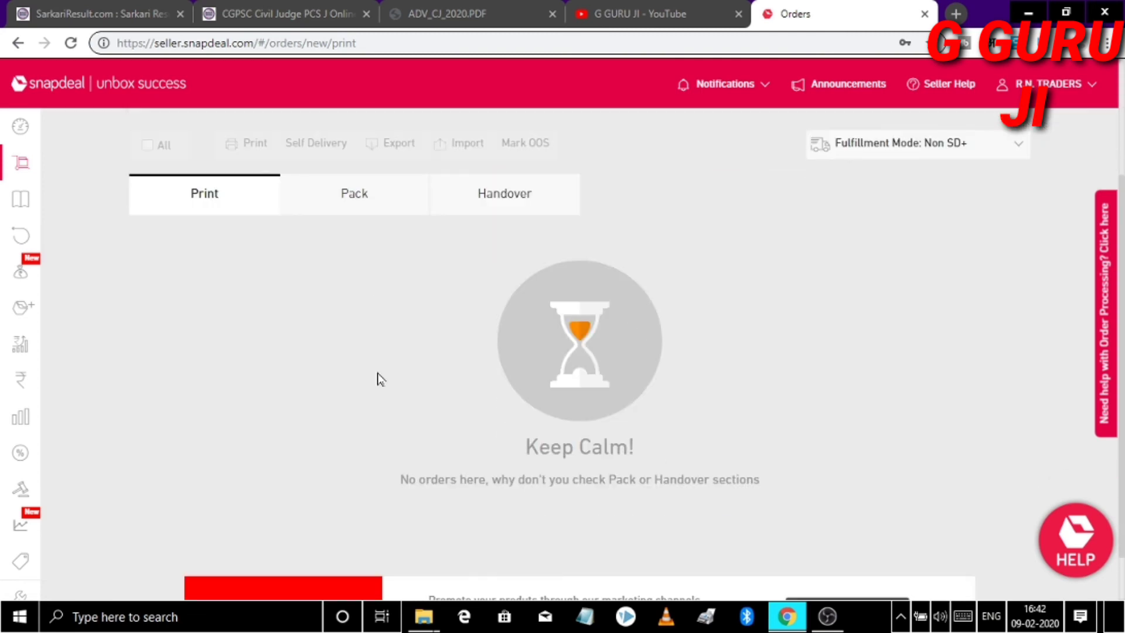
scroll(389, 301, "up", 3)
left_click(390, 300)
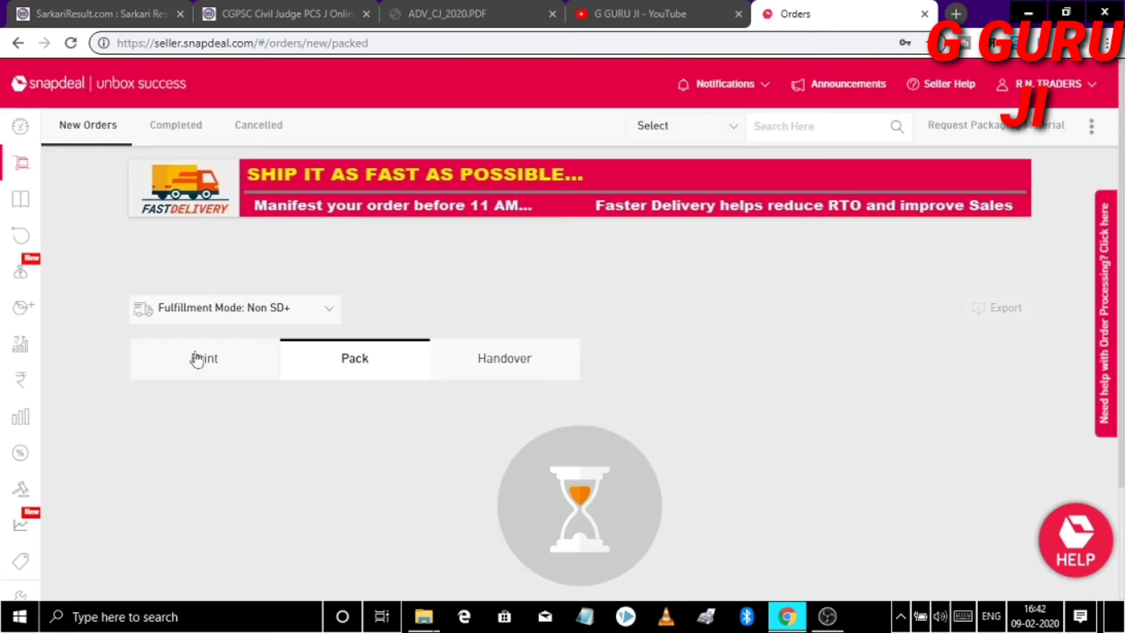
left_click(195, 359)
scroll(276, 398, "down", 4)
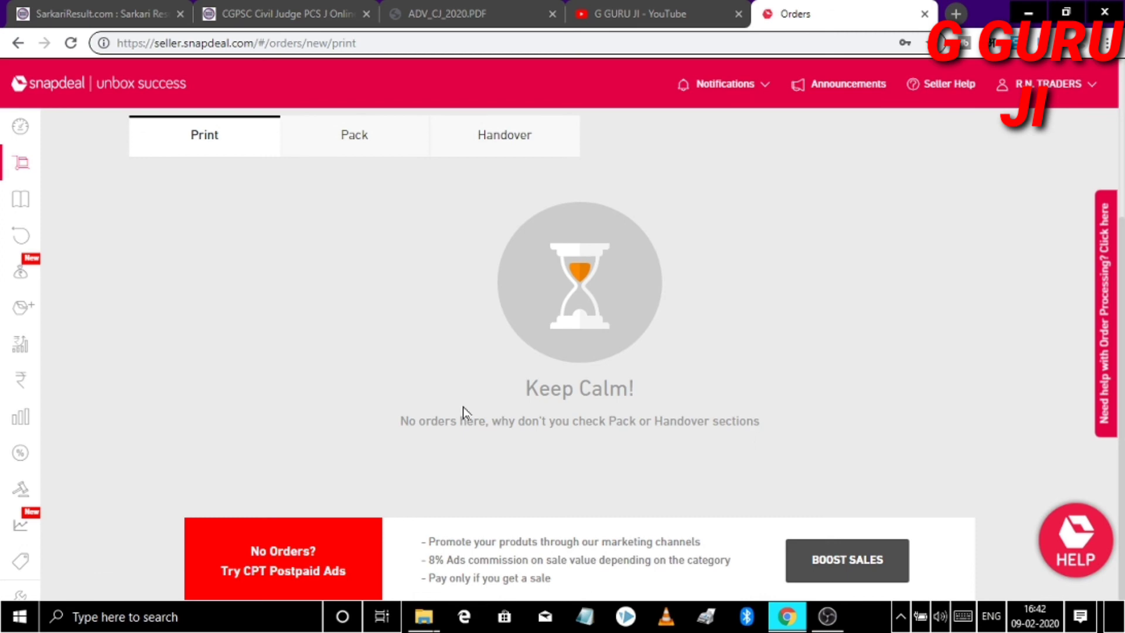
scroll(286, 332, "up", 4)
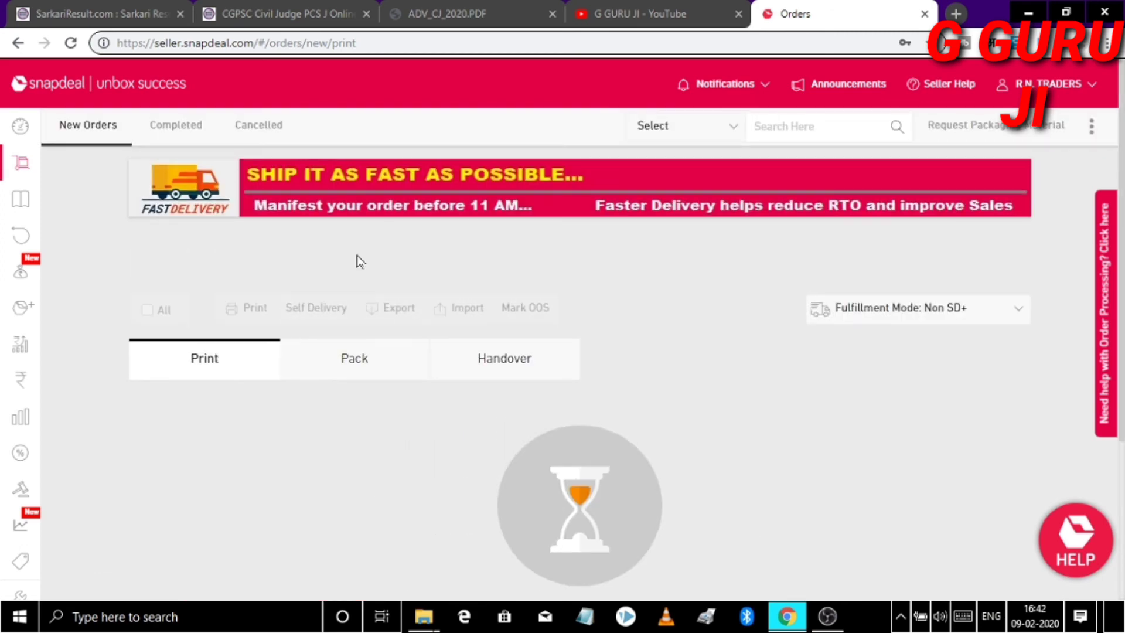
Return to the seller dashboard and review its orders, payments and listing tracking summaries
mouse_move(19, 138)
left_click(71, 124)
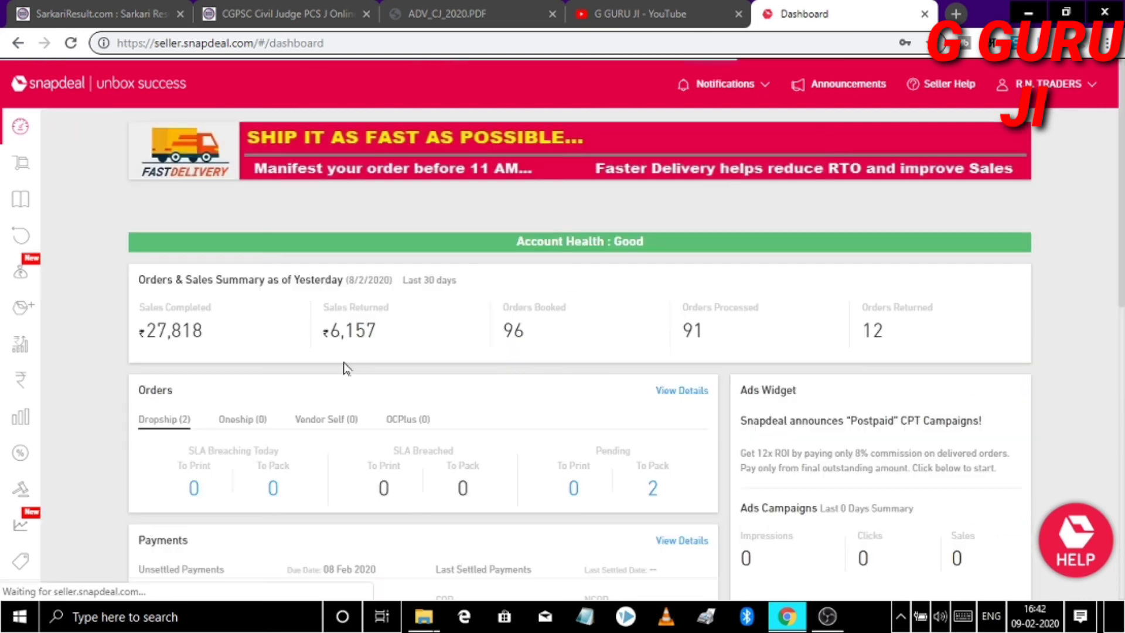
scroll(630, 343, "down", 10)
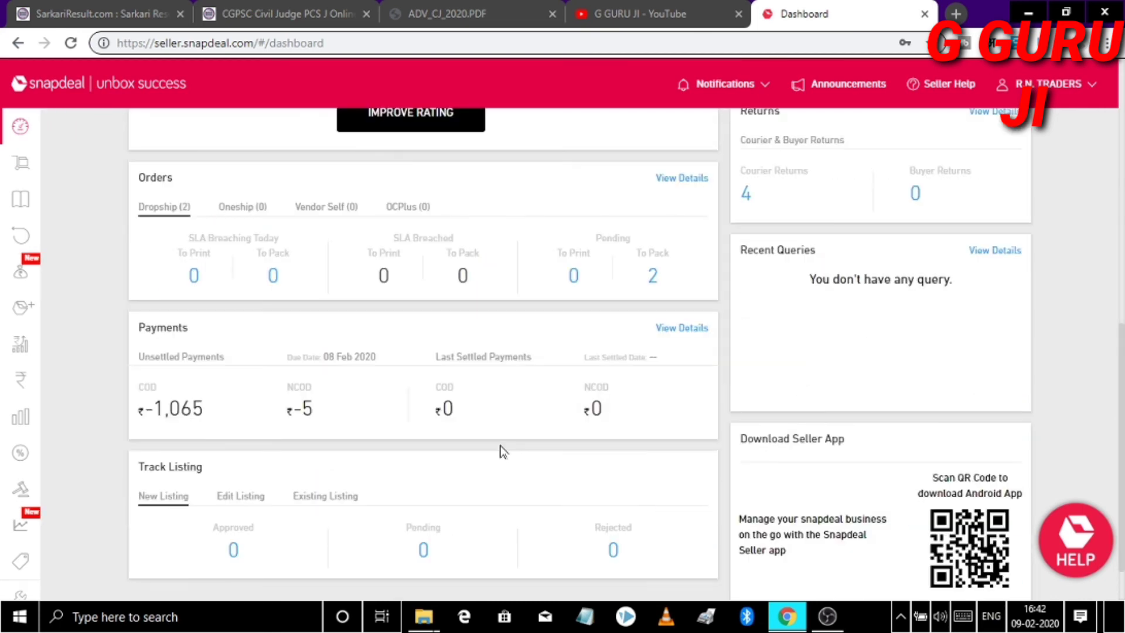
scroll(593, 442, "up", 3)
scroll(584, 427, "up", 6)
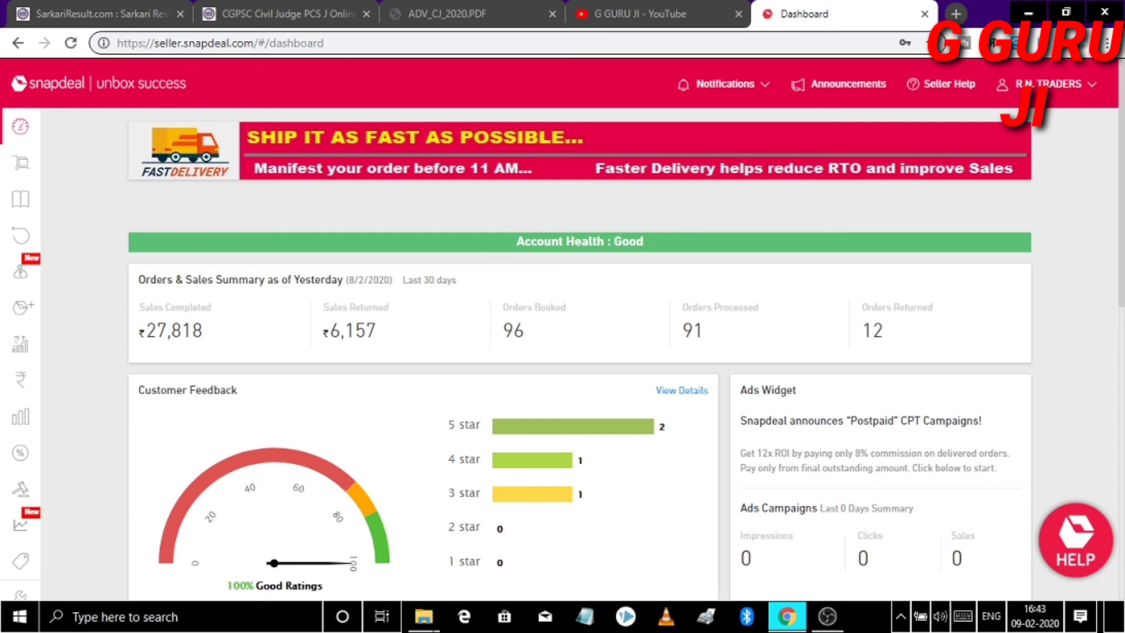
Switch to the G GURU JI channel page on YouTube and look over its featured video and popular uploads
left_click(665, 18)
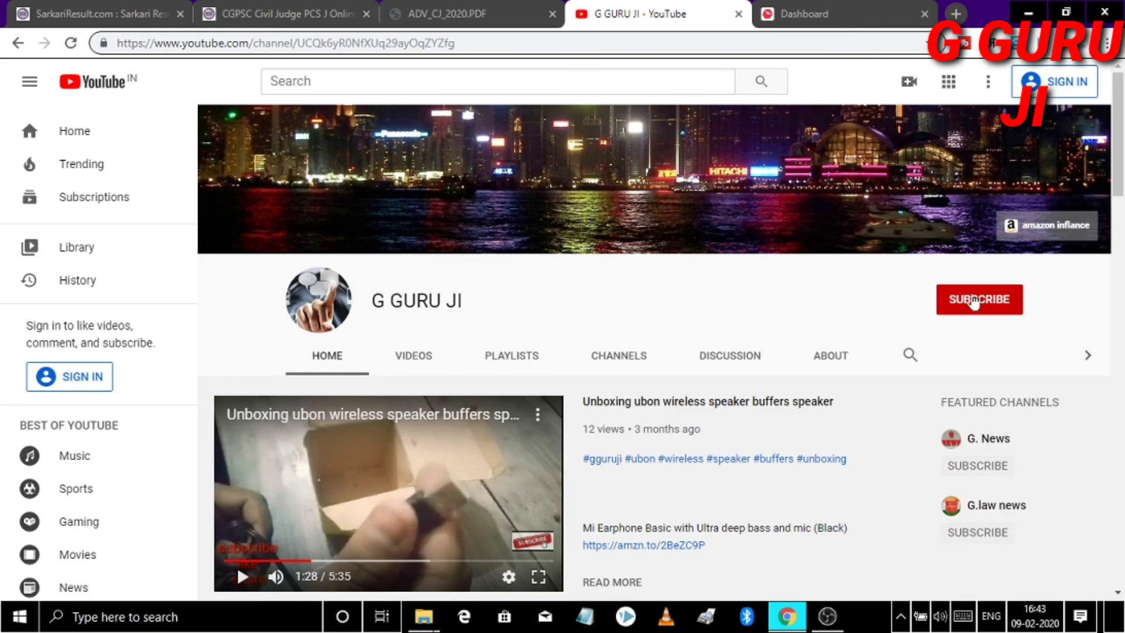
scroll(492, 335, "down", 4)
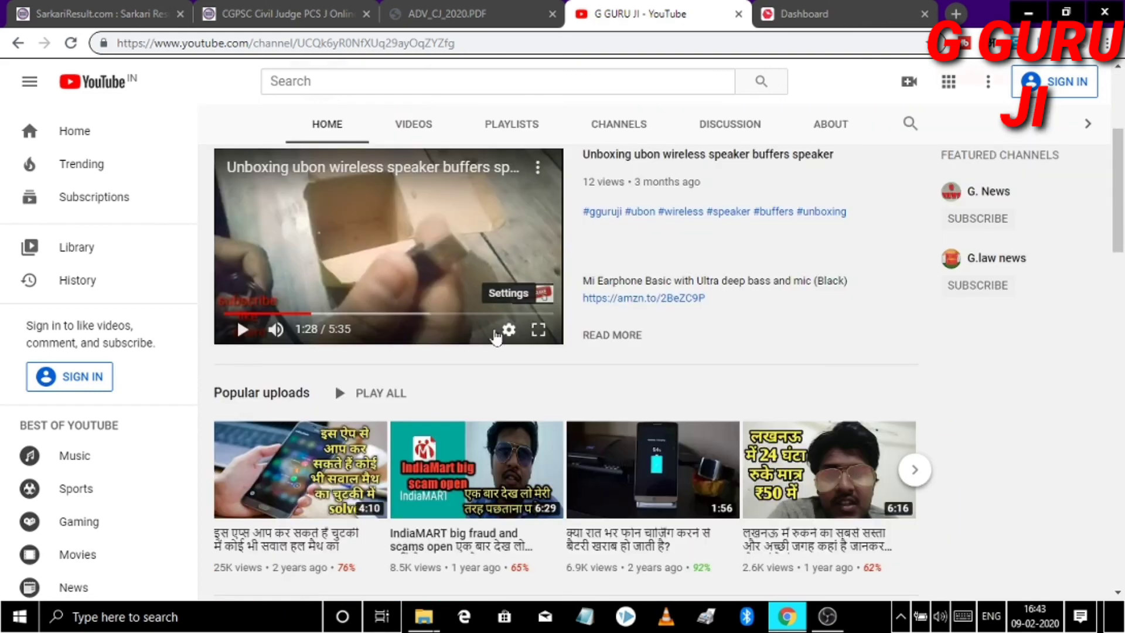
scroll(837, 134, "up", 1)
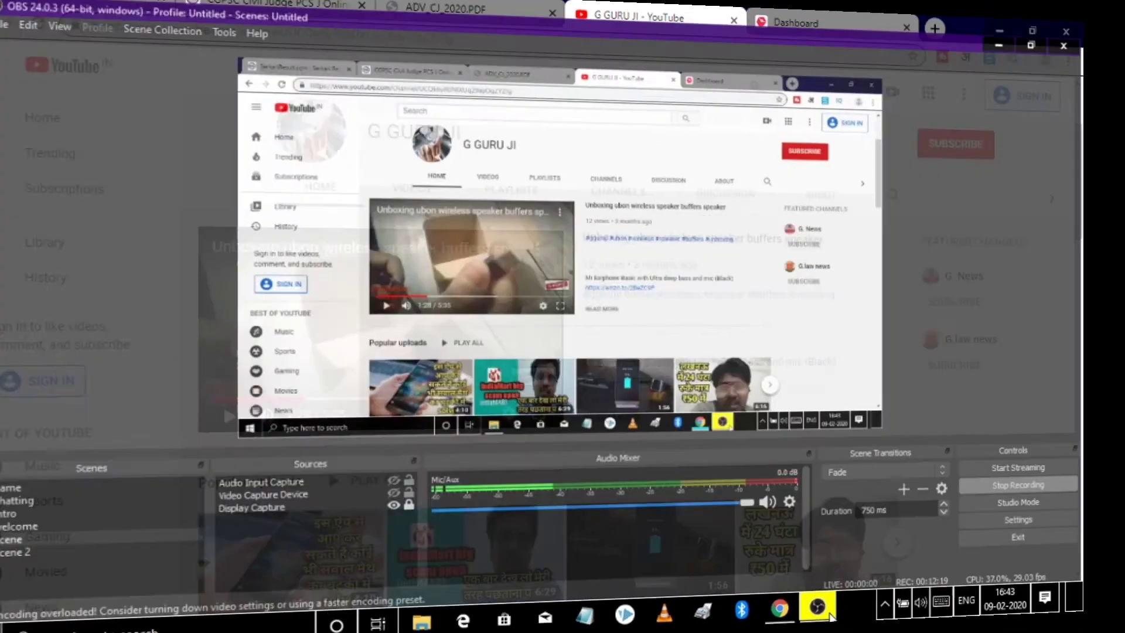